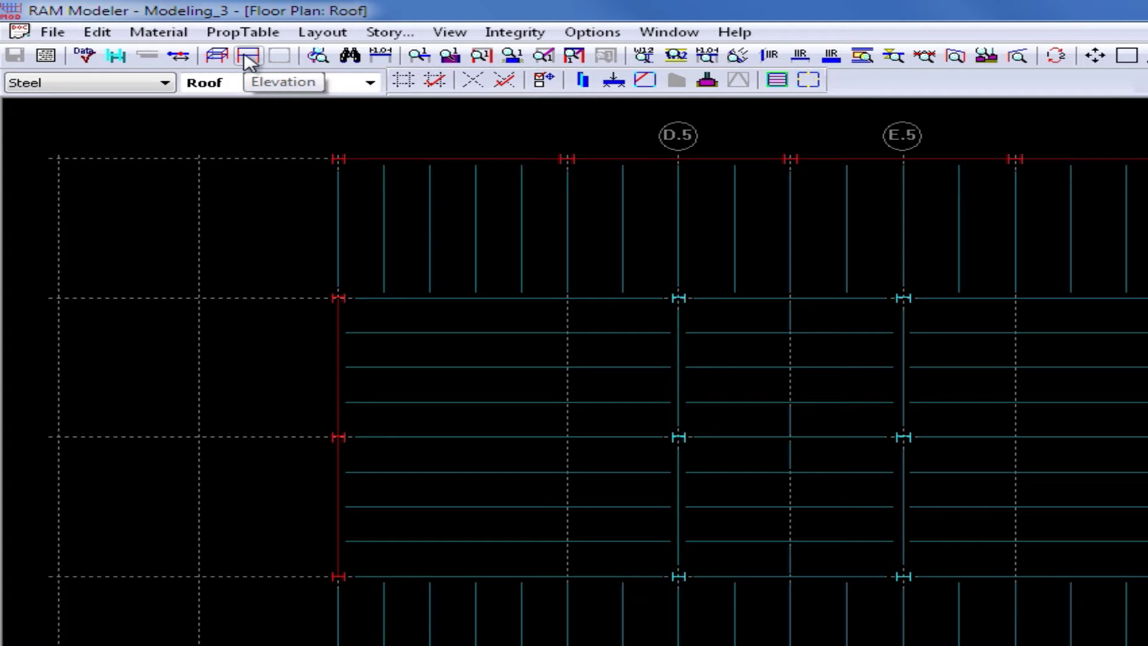
# Enter Elevation Mode for the braced frame on grid line C.
pyautogui.click(246, 56)
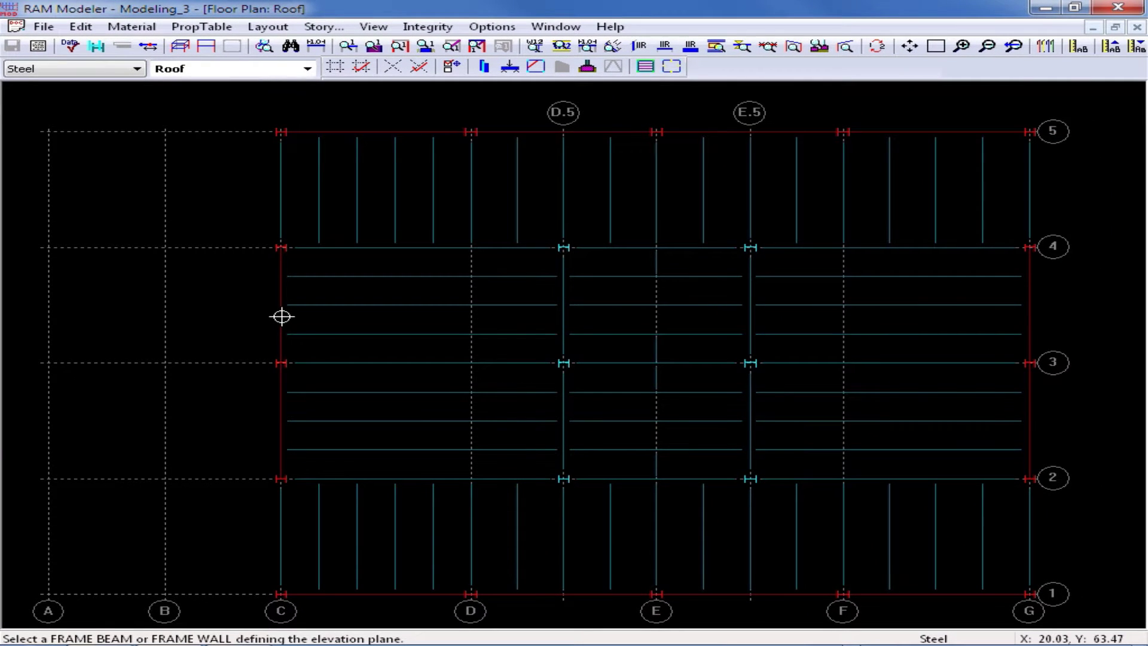
pyautogui.click(281, 316)
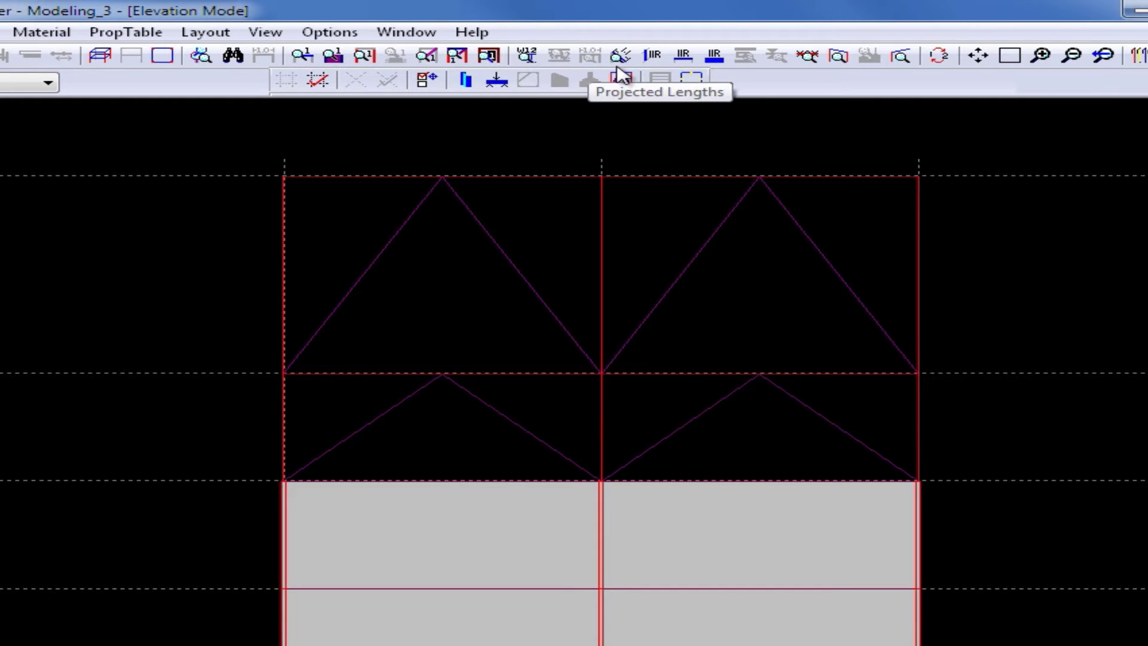
# Turn on the Frame Fixity view to display end fixity markers on all frame members.
pyautogui.click(812, 58)
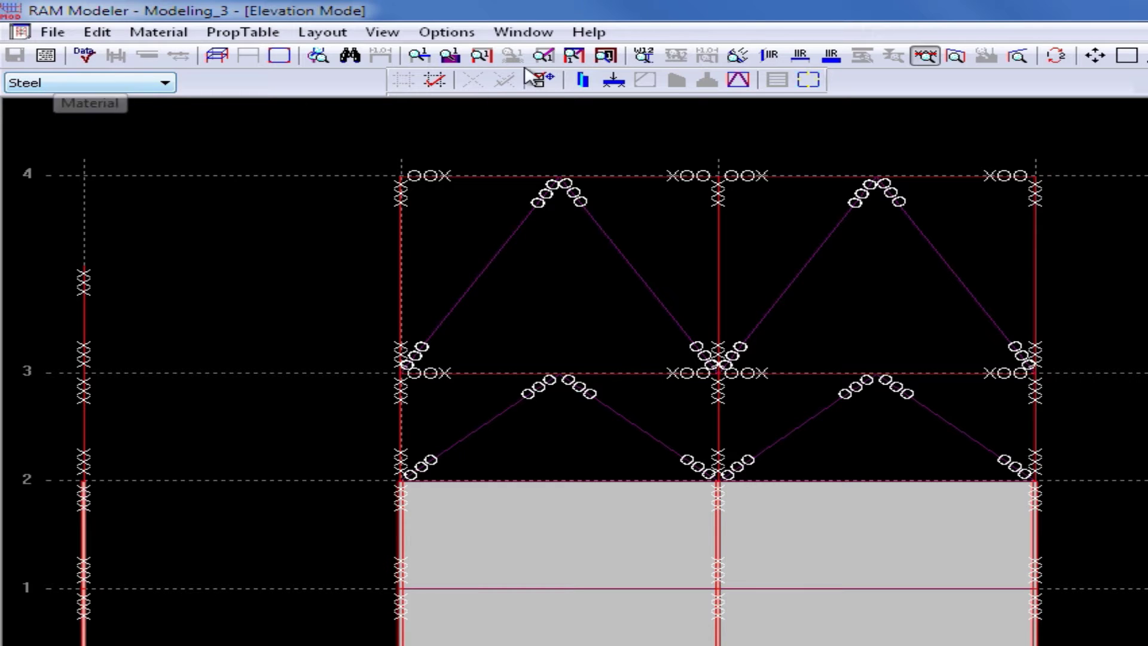
# Pin the major- and minor-axis bottoms of columns C2, C3 and C4.
pyautogui.click(581, 83)
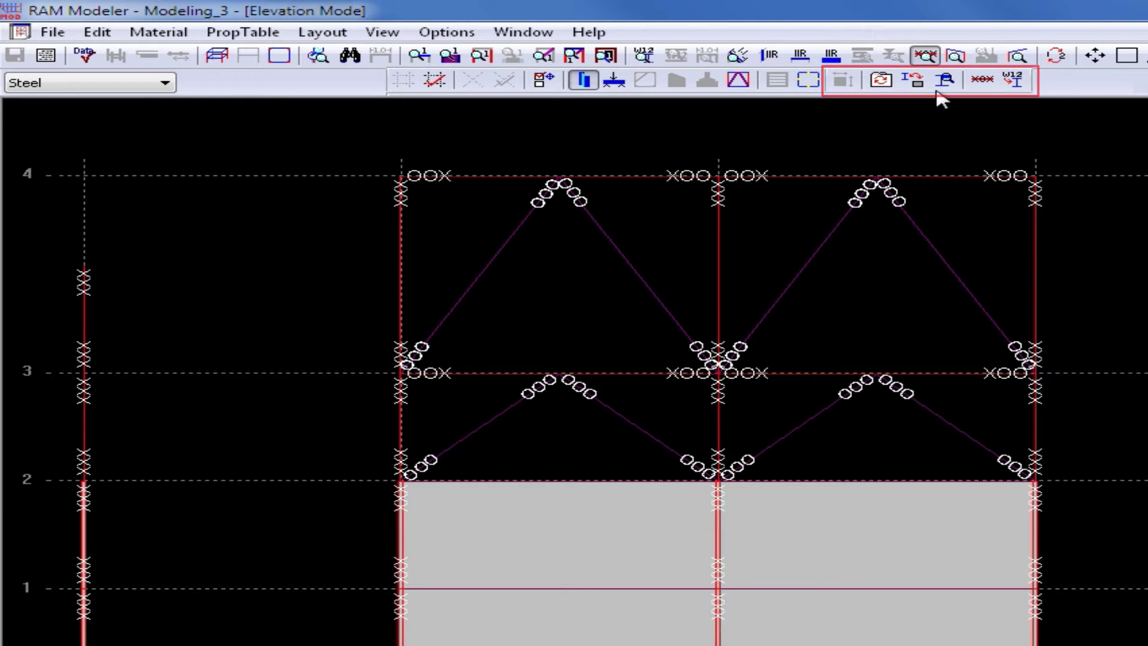
pyautogui.click(982, 81)
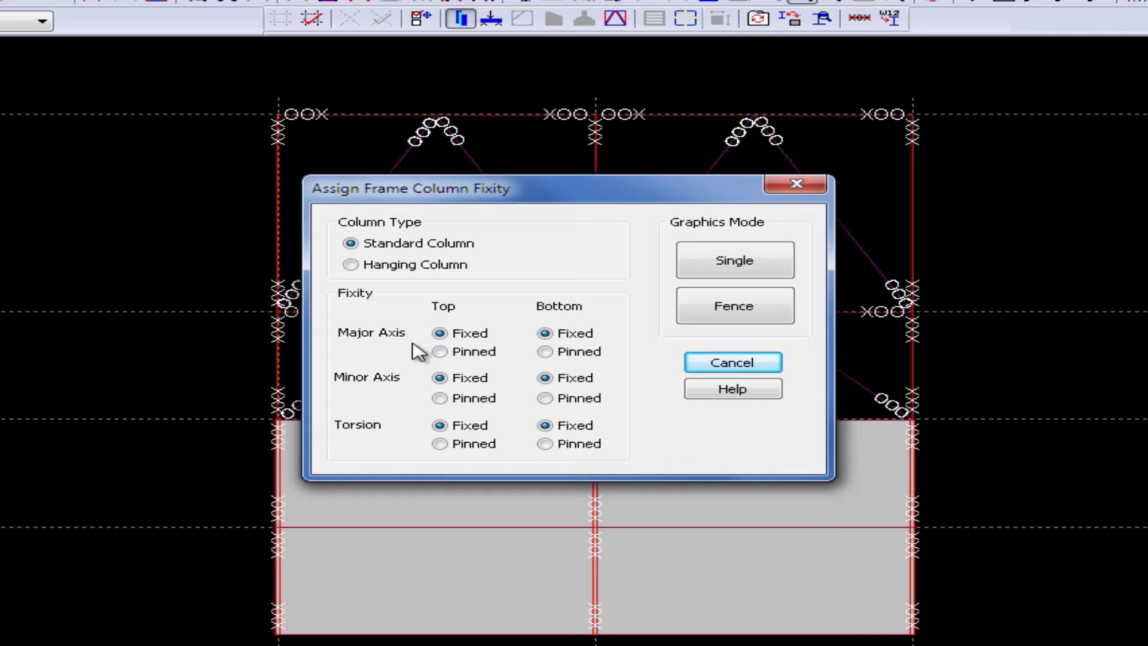
pyautogui.click(544, 352)
pyautogui.click(545, 398)
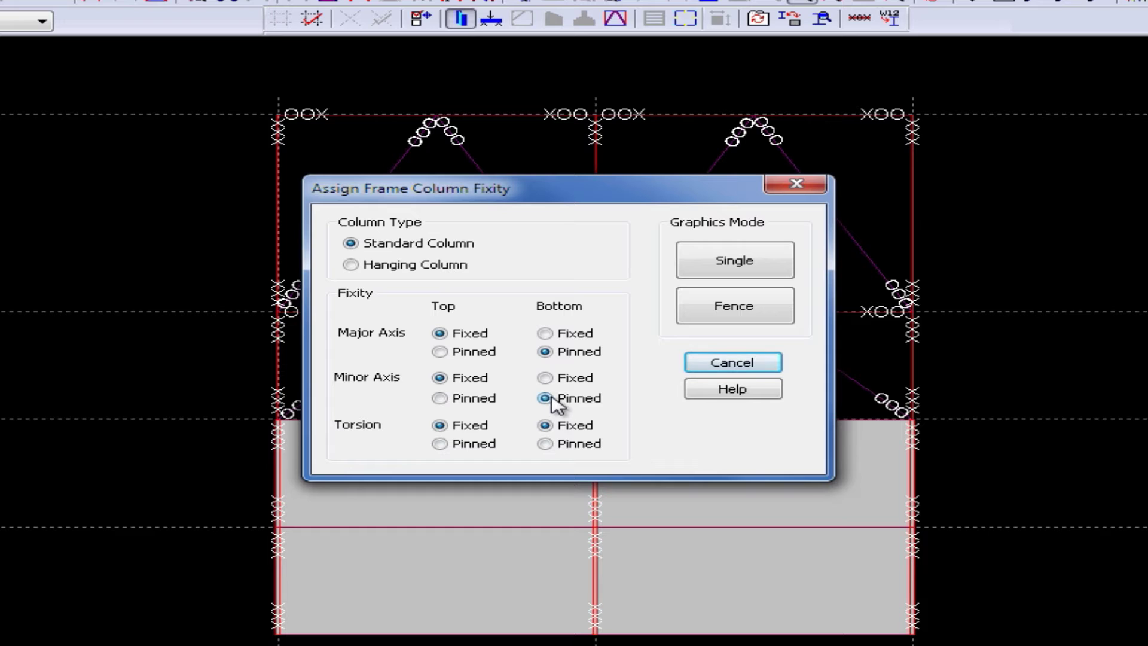
pyautogui.click(759, 261)
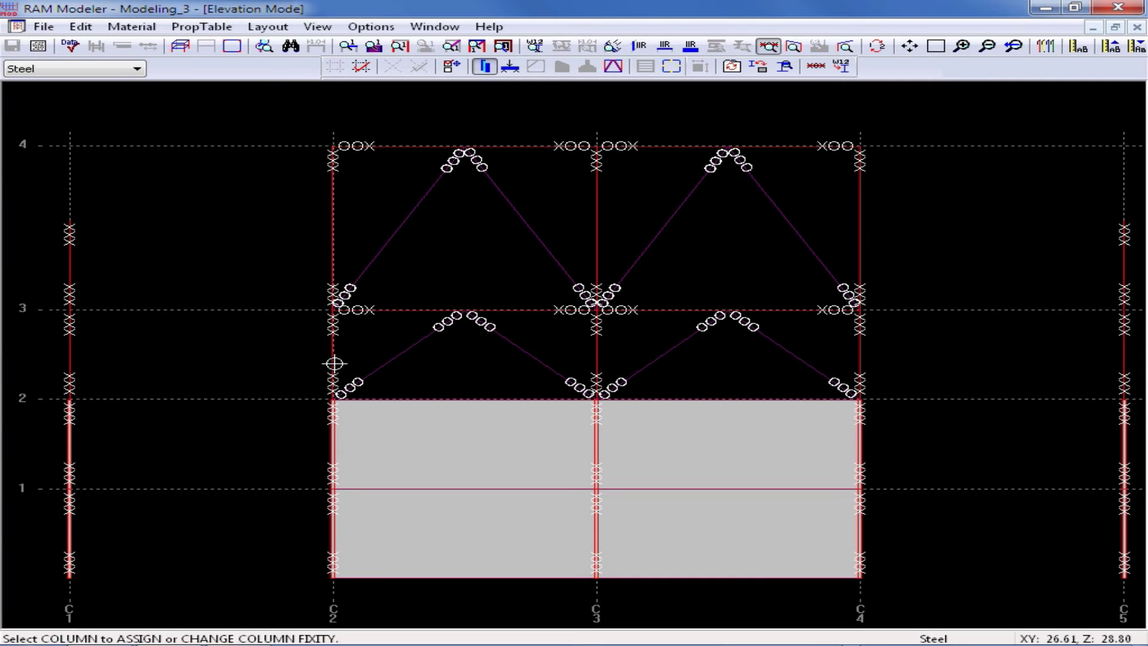
pyautogui.click(335, 364)
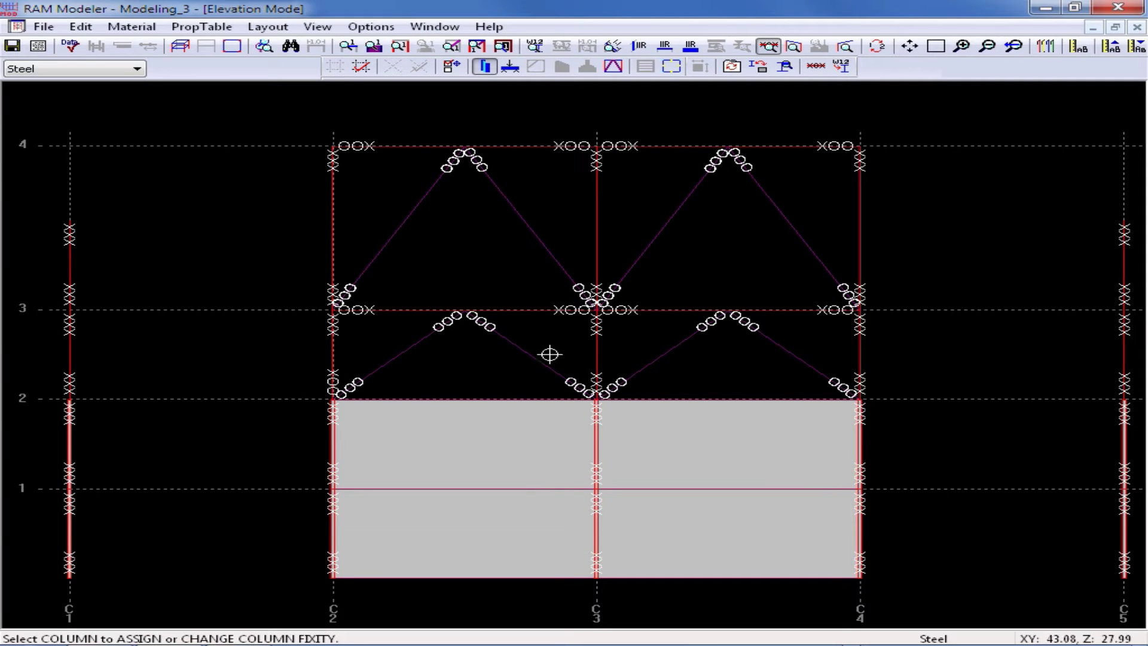
pyautogui.click(599, 356)
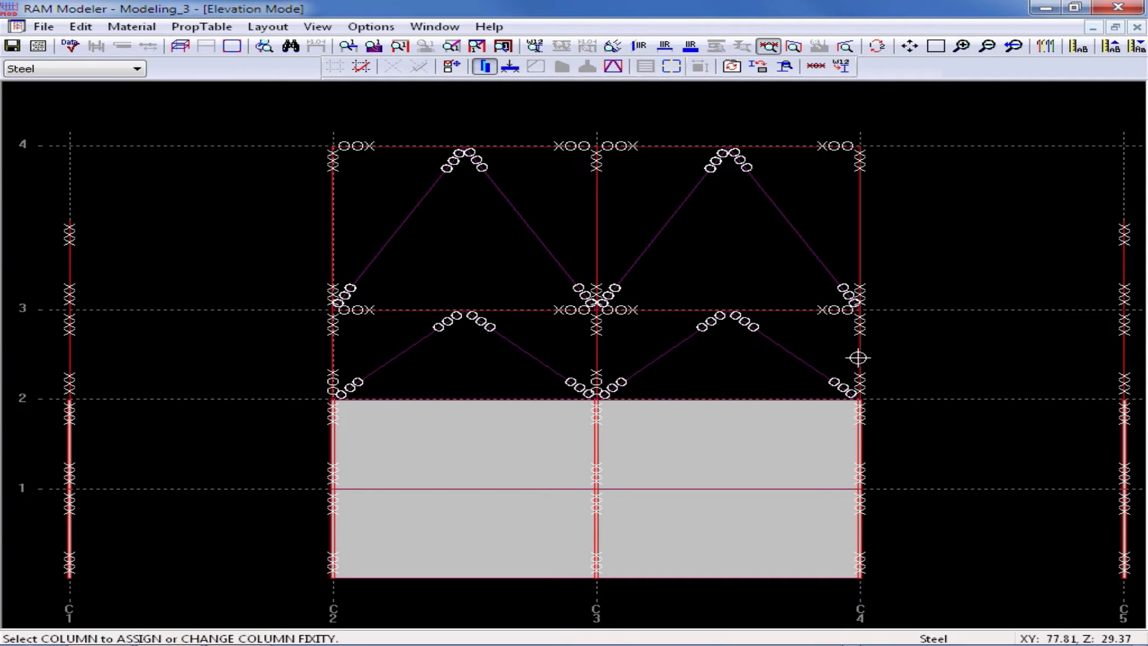
pyautogui.click(861, 380)
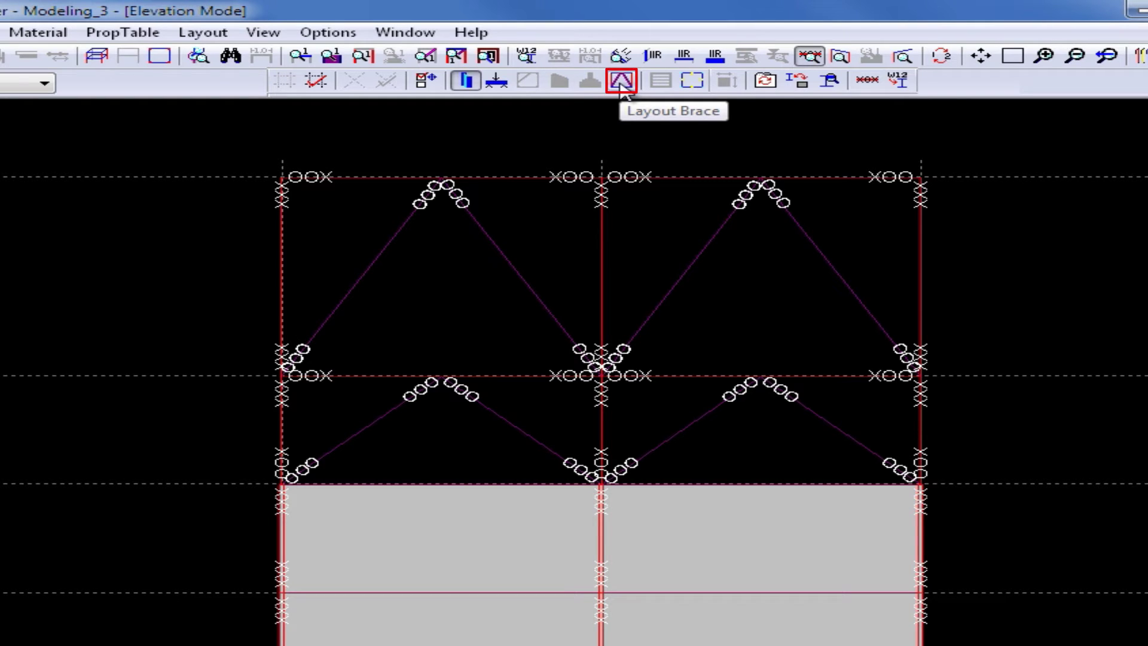
# Set brace torsion to Fixed at top and bottom for all fenced chevron braces.
pyautogui.click(621, 85)
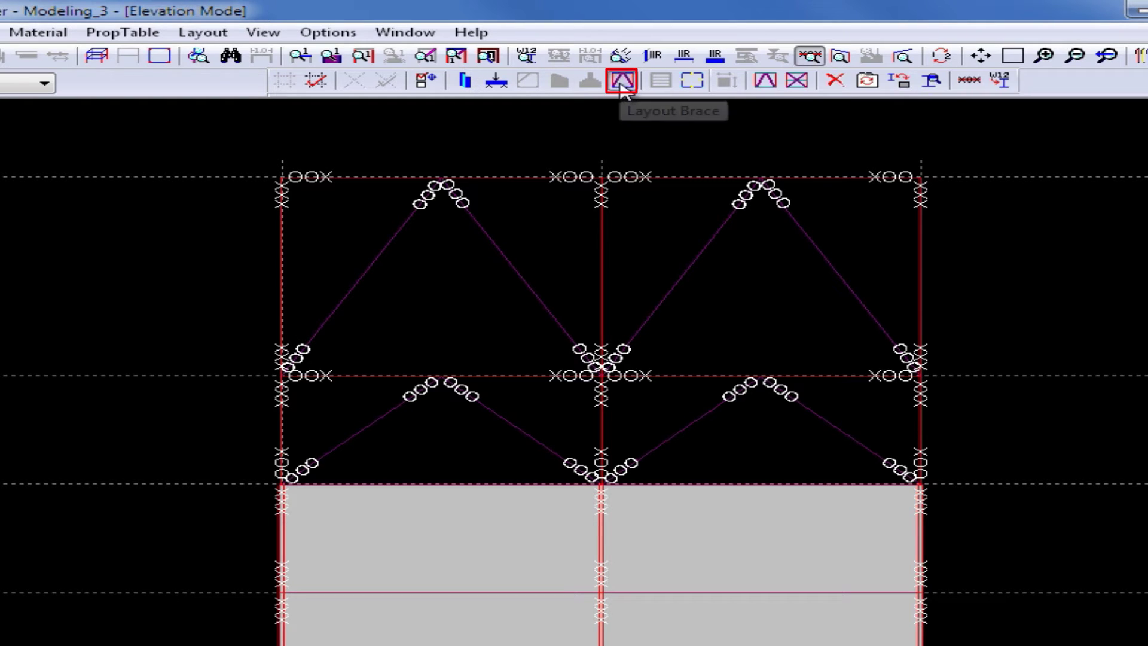
pyautogui.click(971, 82)
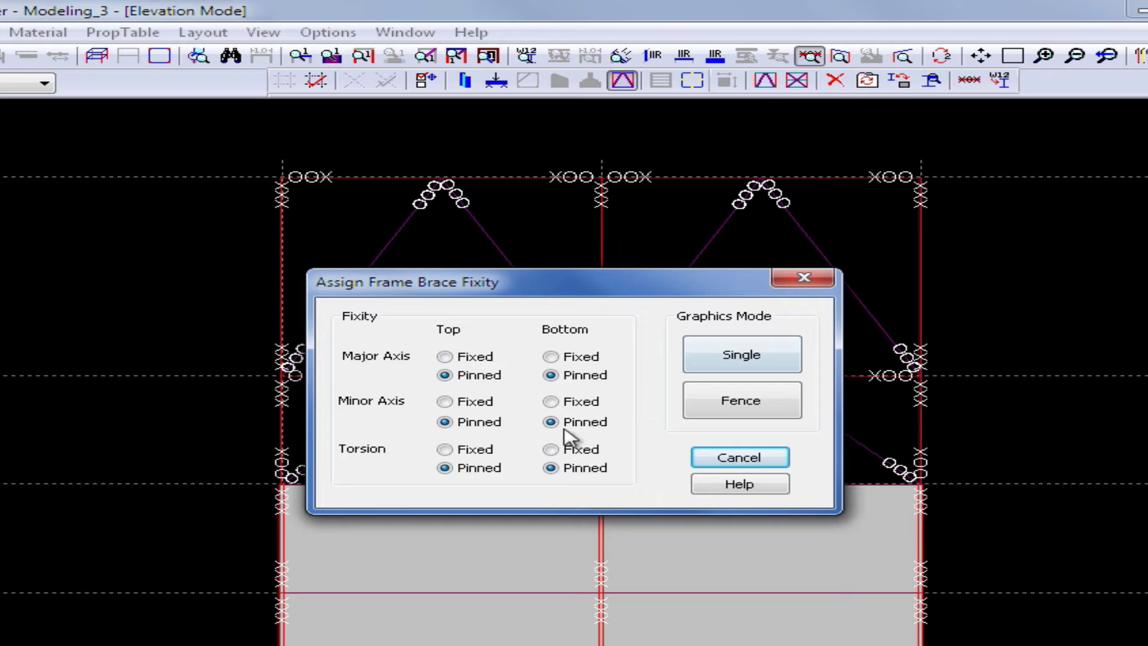
pyautogui.click(447, 450)
pyautogui.click(550, 449)
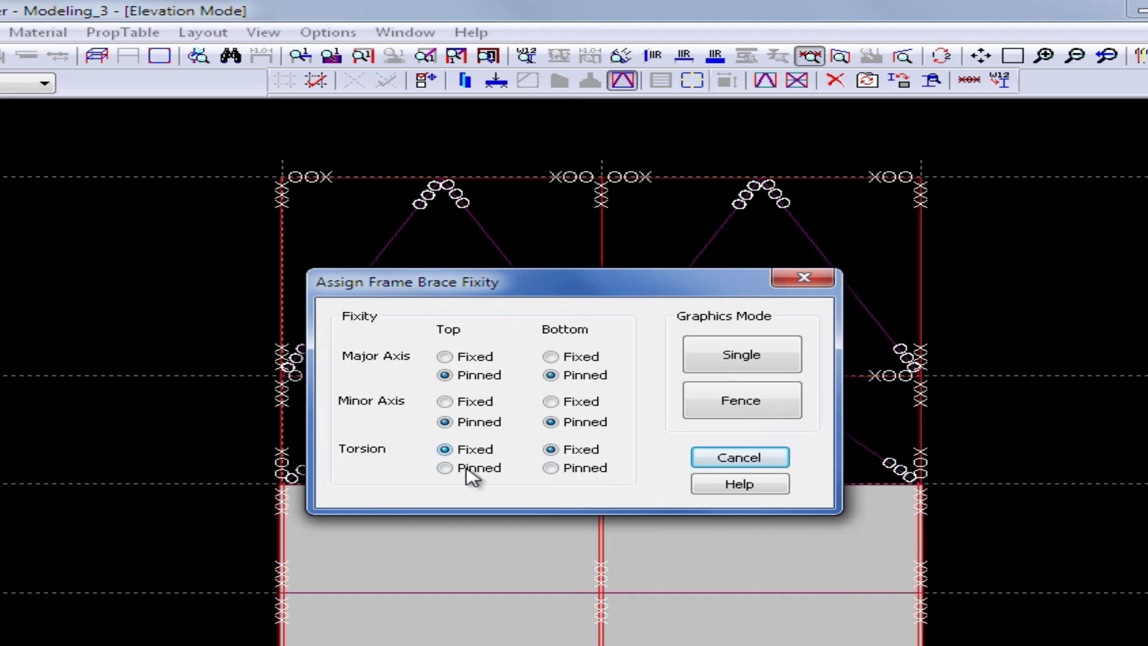
pyautogui.click(697, 399)
pyautogui.moveTo(1023, 526); pyautogui.dragTo(231, 175)
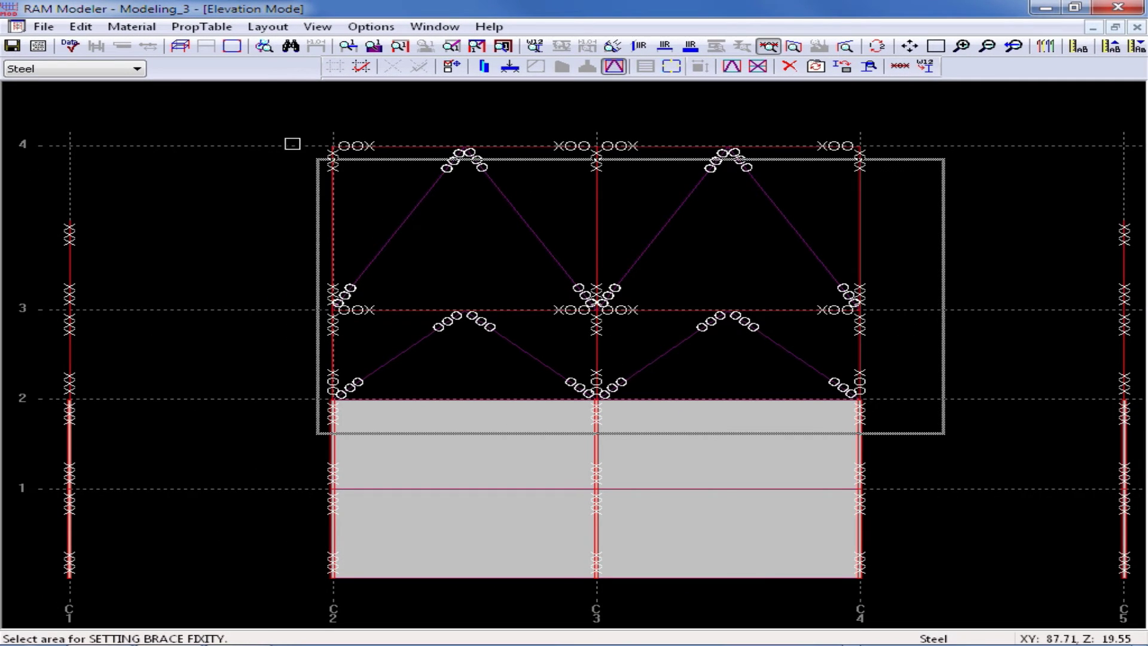
pyautogui.moveTo(292, 144); pyautogui.dragTo(231, 107)
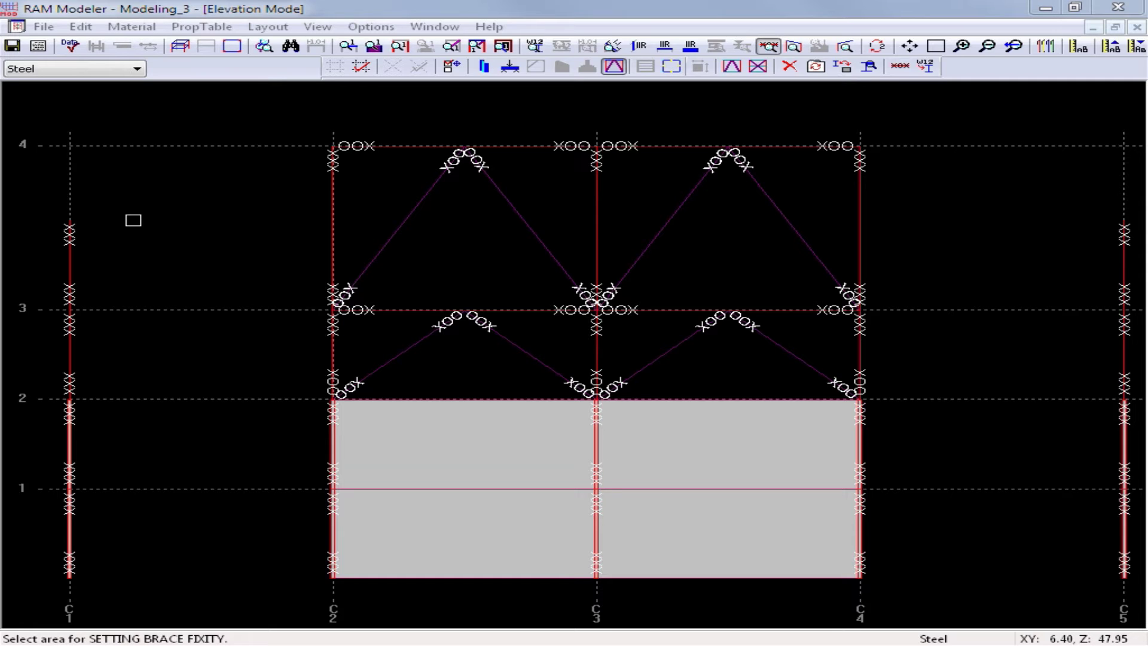
# Turn off the Frame Fixity view so the grid C members display without fixity symbols.
pyautogui.click(769, 47)
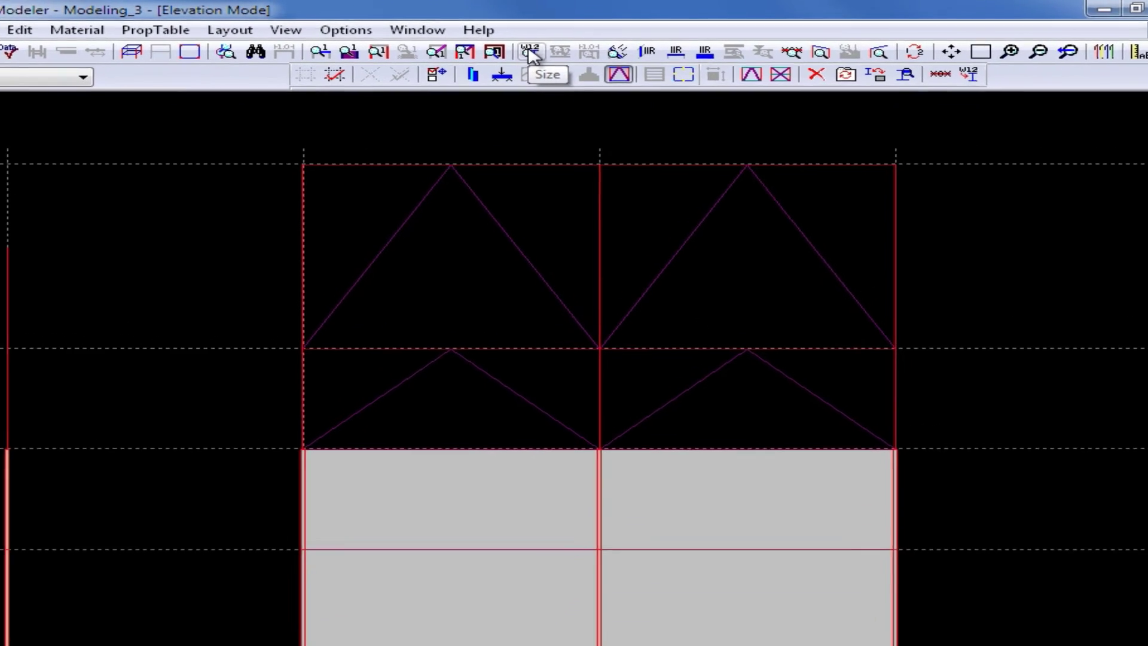
# Show member size labels on the elevation and keep Steel as the material.
pyautogui.click(527, 55)
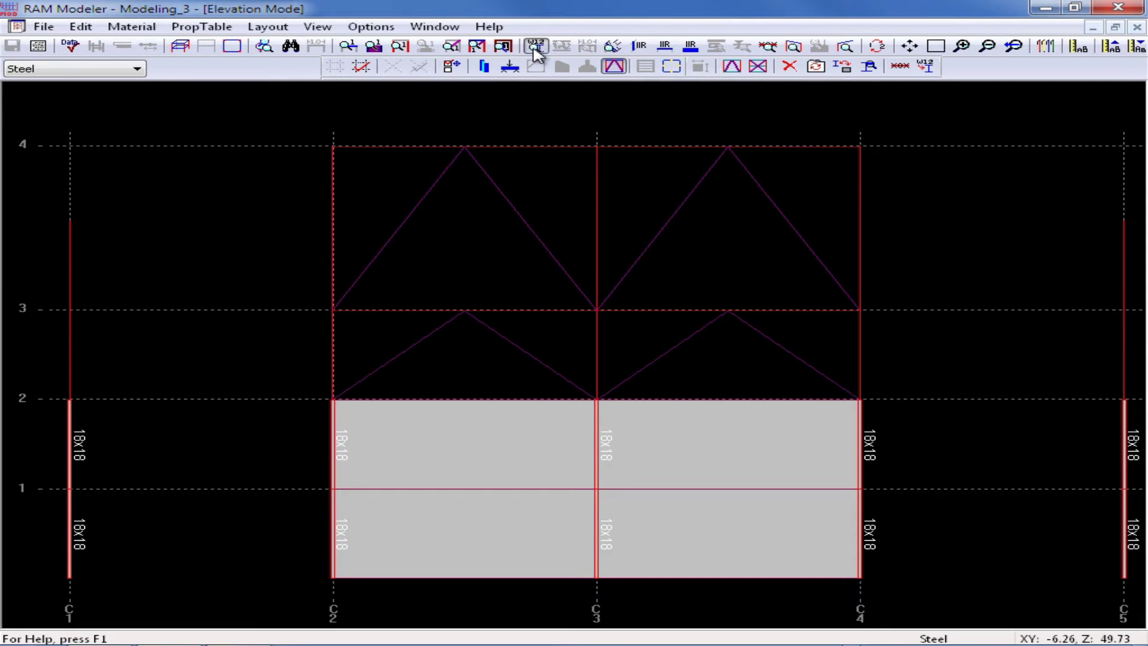
pyautogui.click(535, 50)
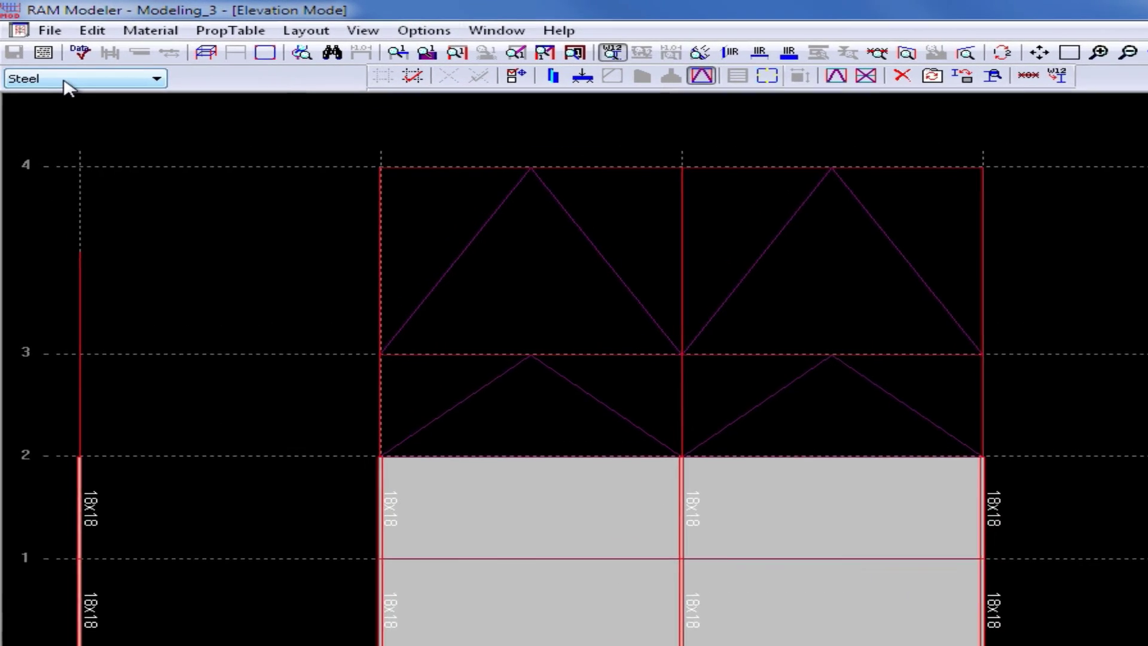
pyautogui.click(69, 86)
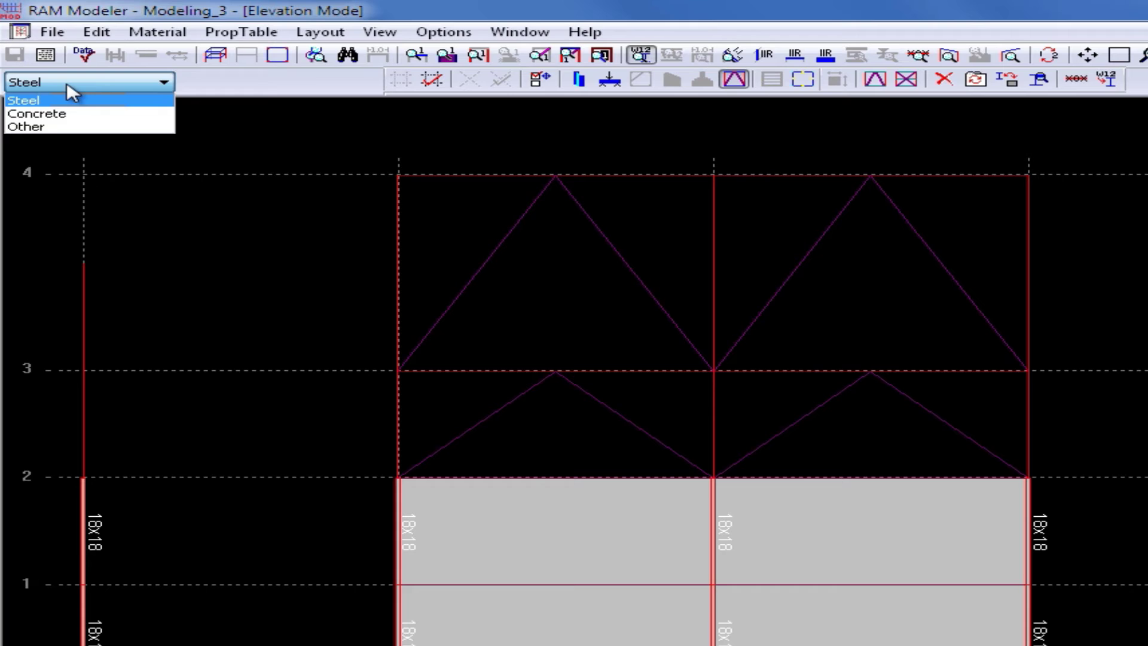
pyautogui.click(68, 87)
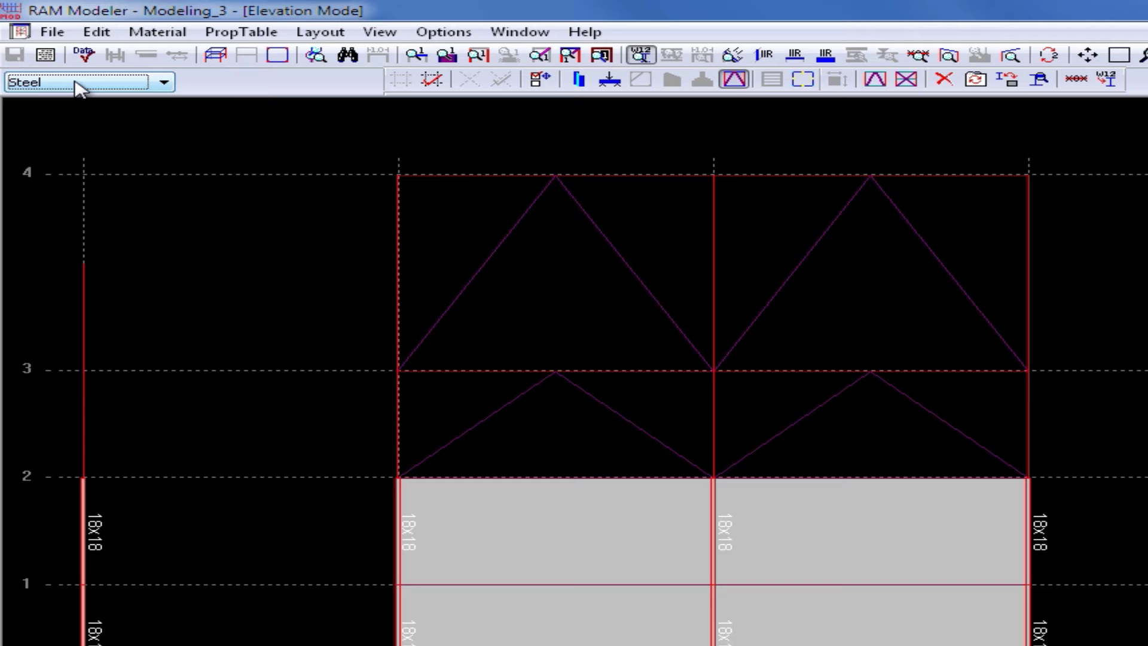
pyautogui.click(579, 84)
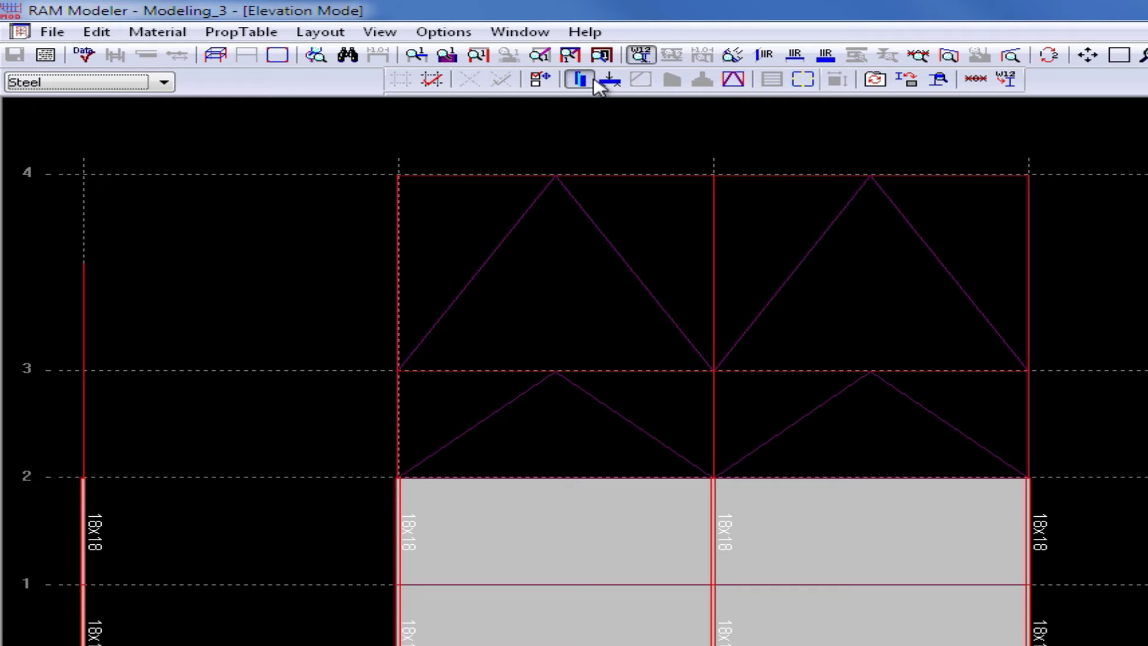
# Assign W12X50 to the fenced upper columns at lines 2, 3 and 4.
pyautogui.click(1008, 90)
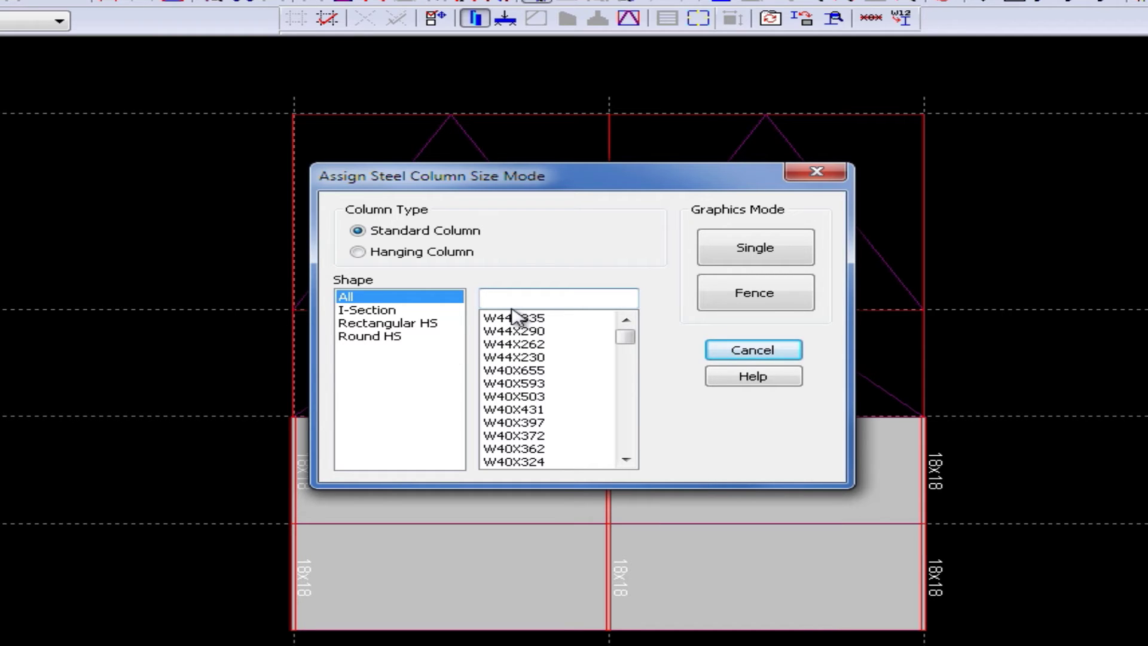
pyautogui.write('w12x50')
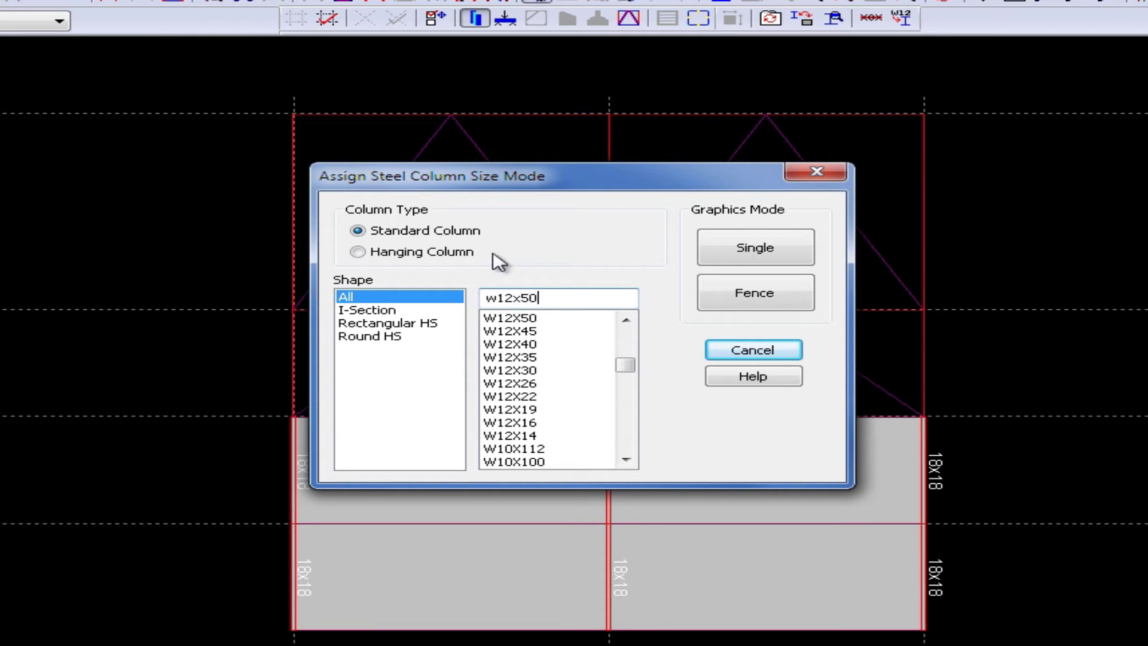
pyautogui.click(519, 321)
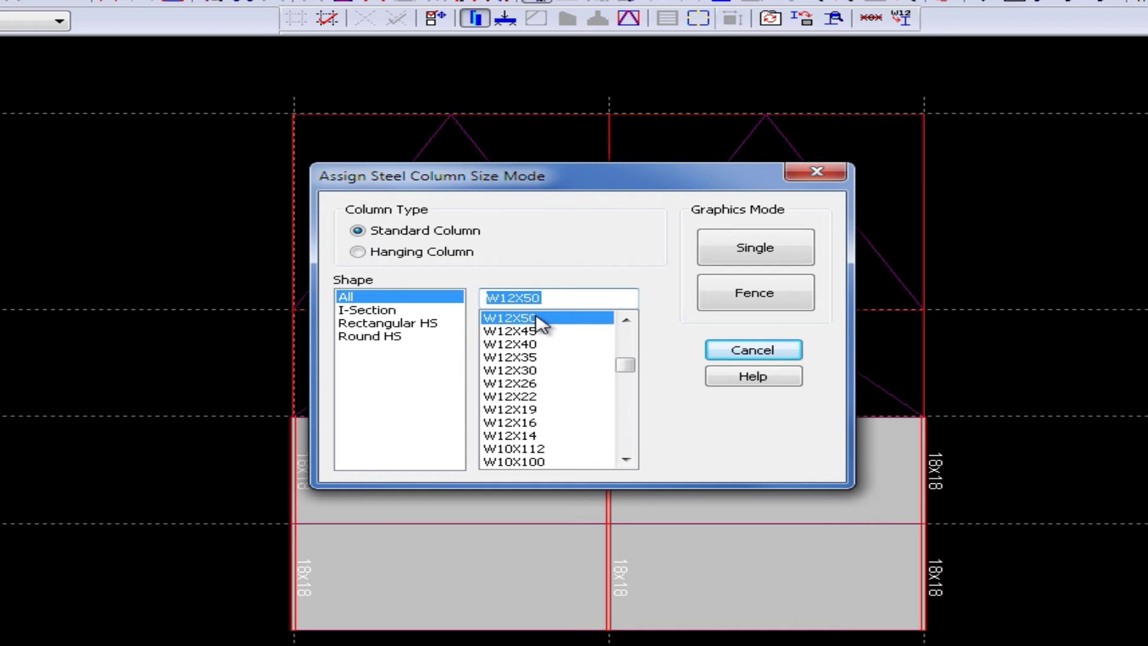
pyautogui.click(759, 294)
pyautogui.moveTo(968, 434); pyautogui.dragTo(260, 98)
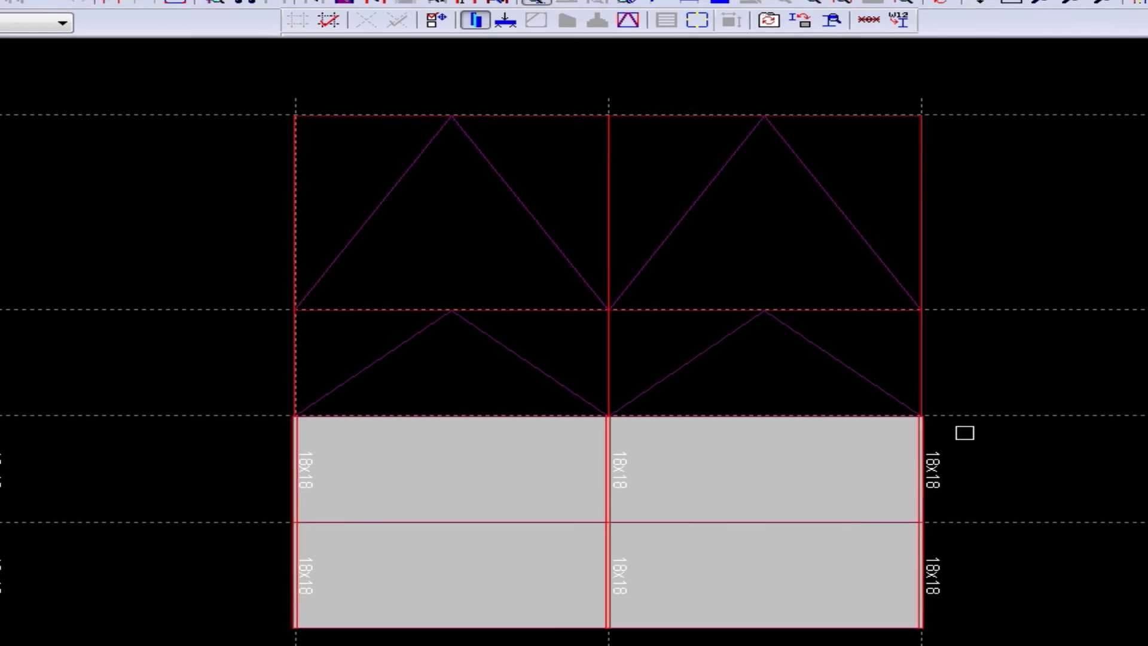
pyautogui.moveTo(304, 133); pyautogui.dragTo(289, 119)
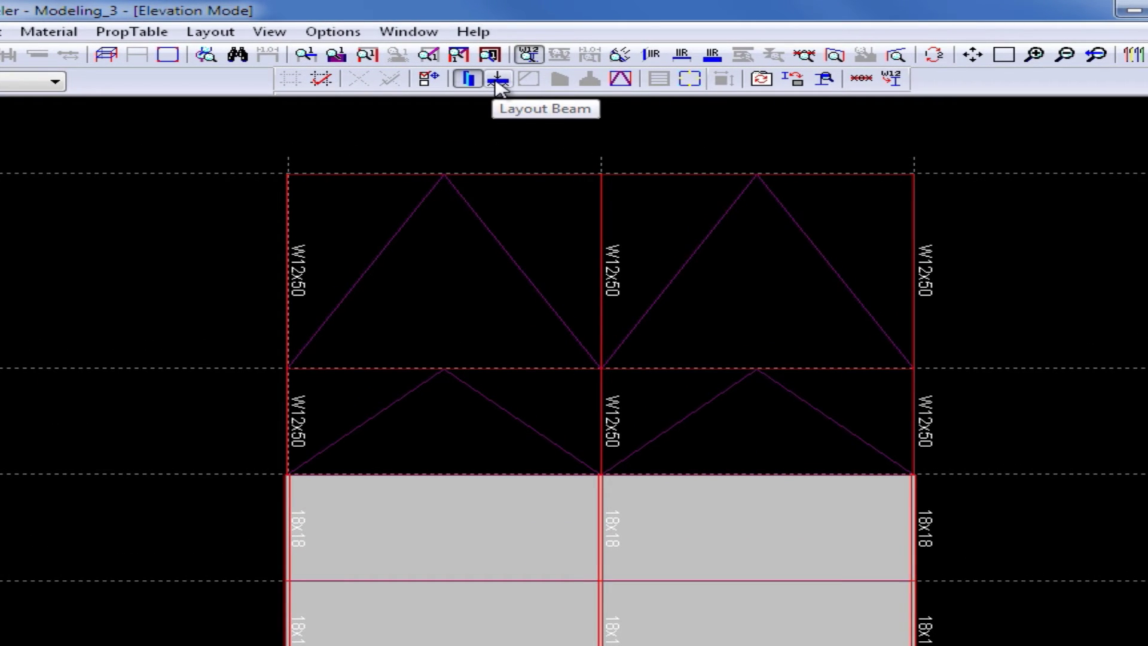
# Assign W21X50 to all four fenced beams at levels 3 and 4.
pyautogui.click(498, 83)
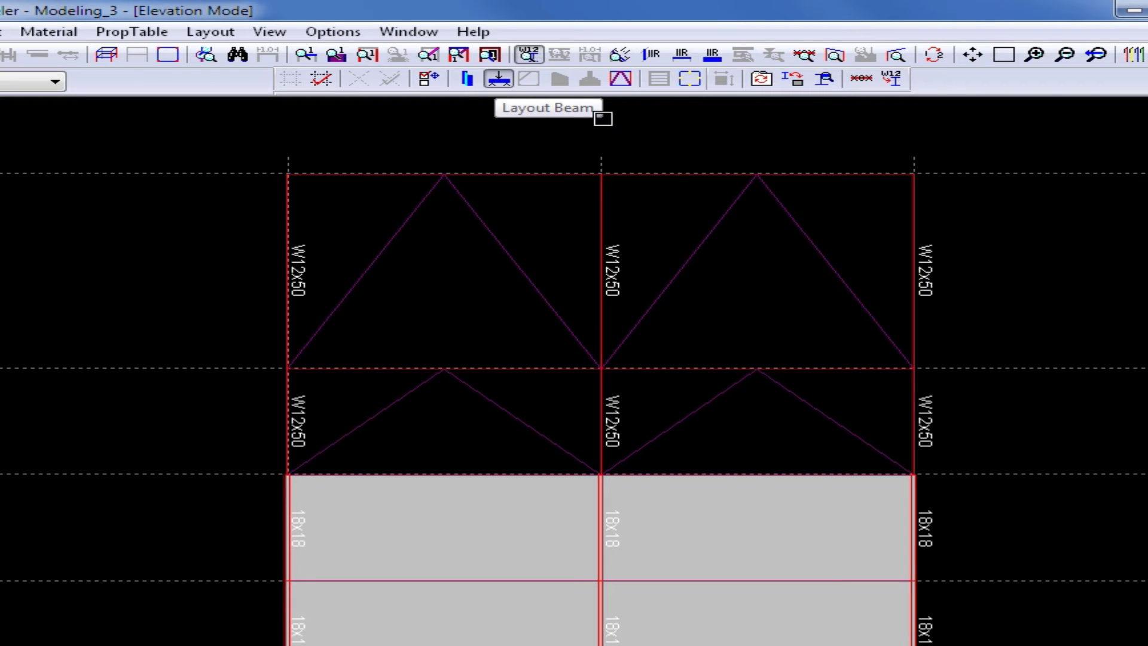
pyautogui.click(897, 89)
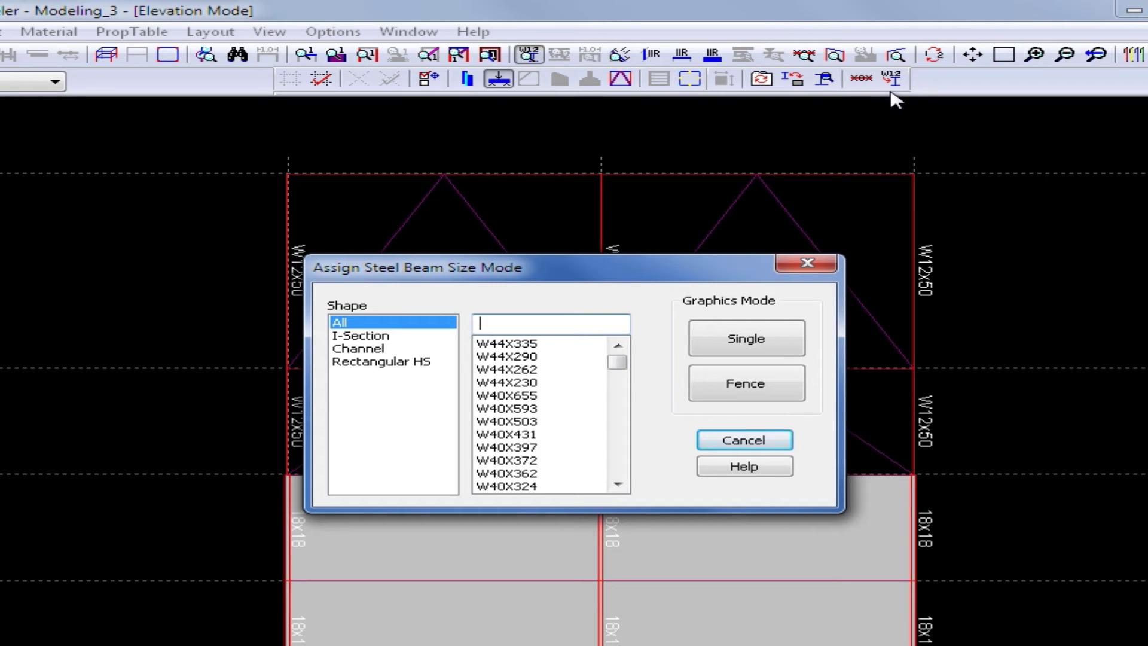
pyautogui.write('w21x50')
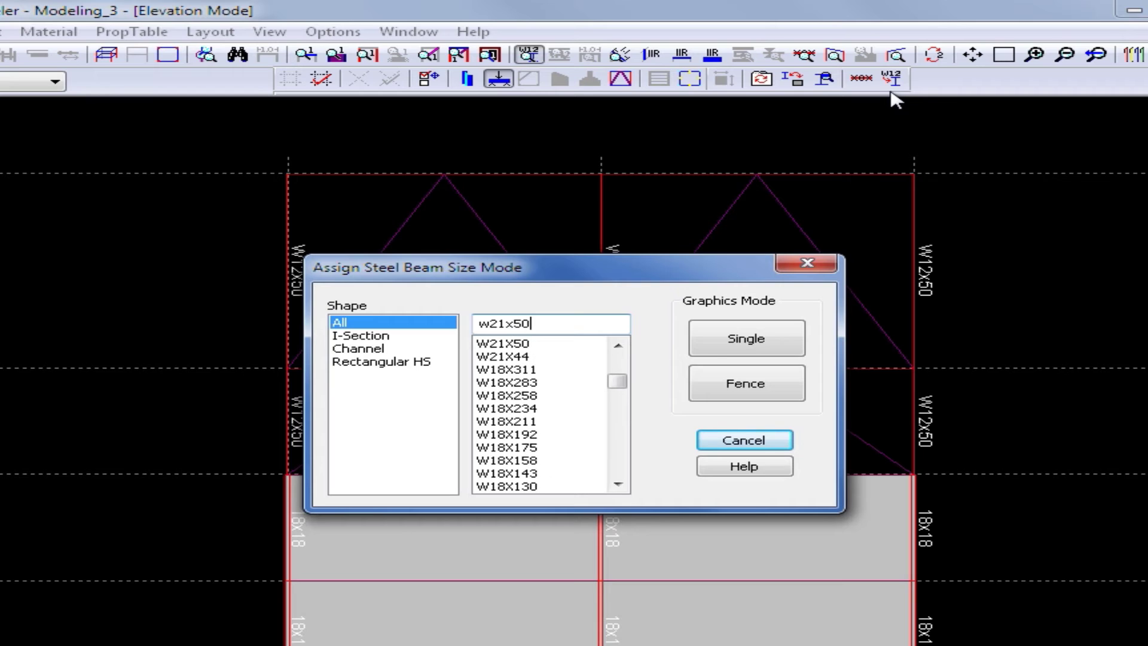
pyautogui.click(496, 346)
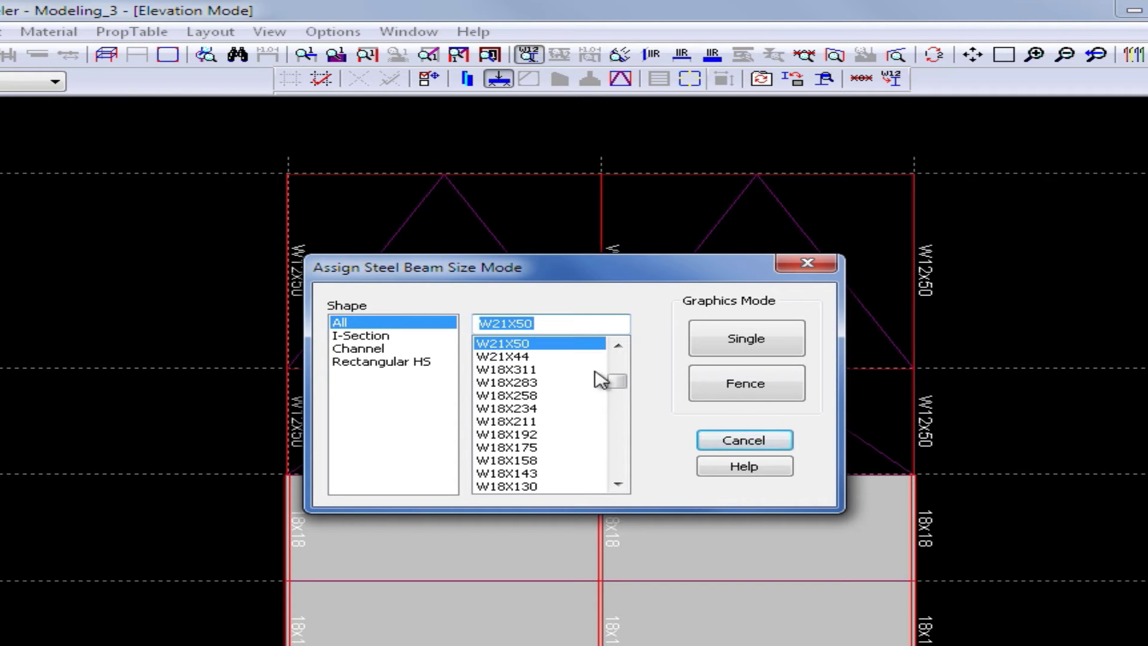
pyautogui.click(747, 388)
pyautogui.moveTo(983, 392); pyautogui.dragTo(268, 108)
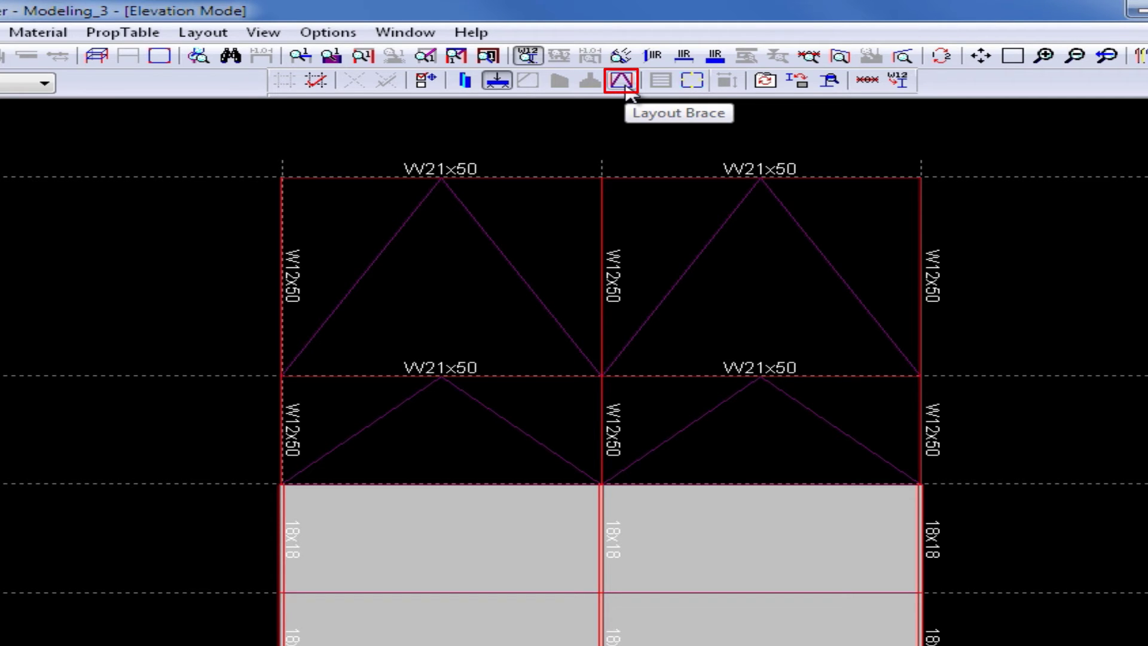
# Assign HSS6X6X1/4 to all eight chevron braces fenced across both bays.
pyautogui.click(624, 87)
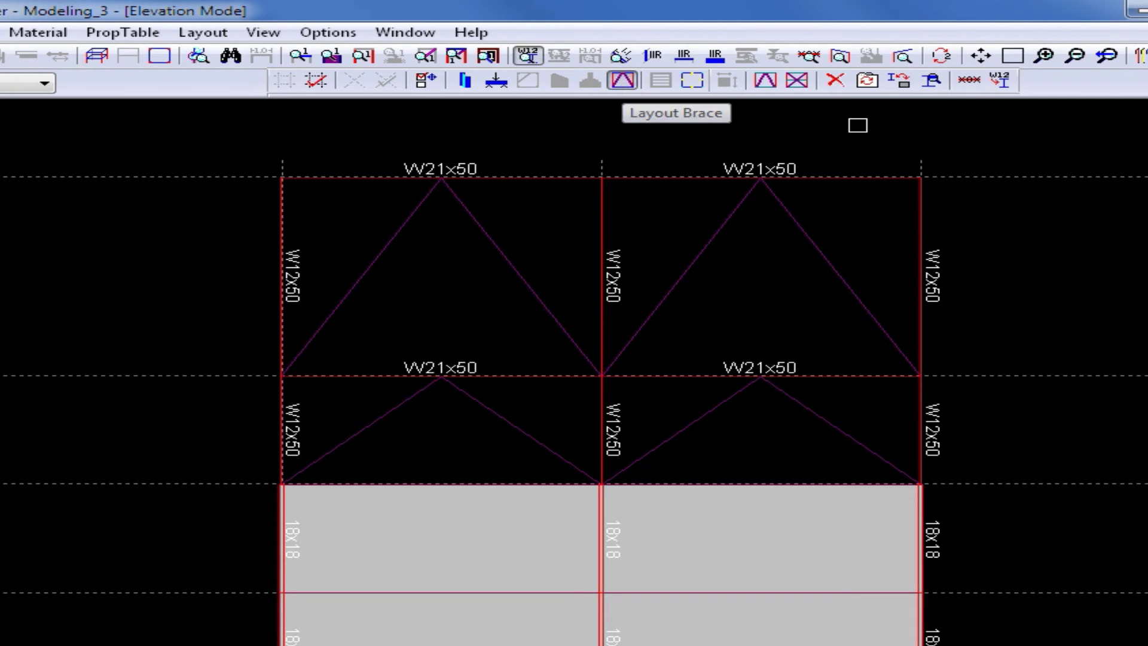
pyautogui.click(997, 86)
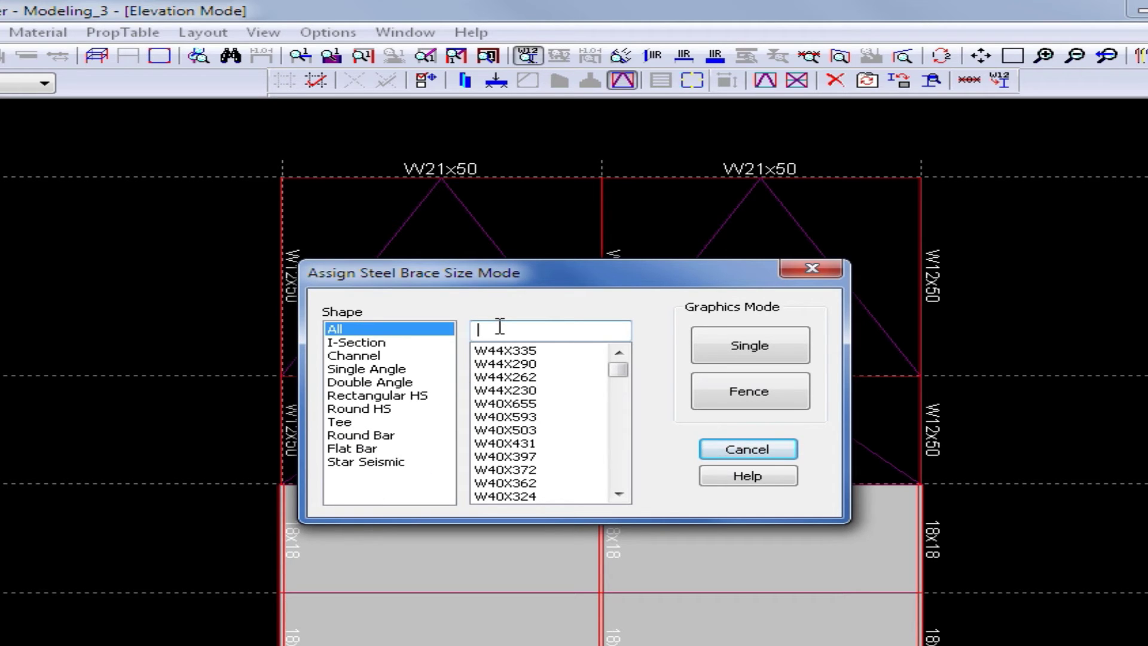
pyautogui.write('hss6')
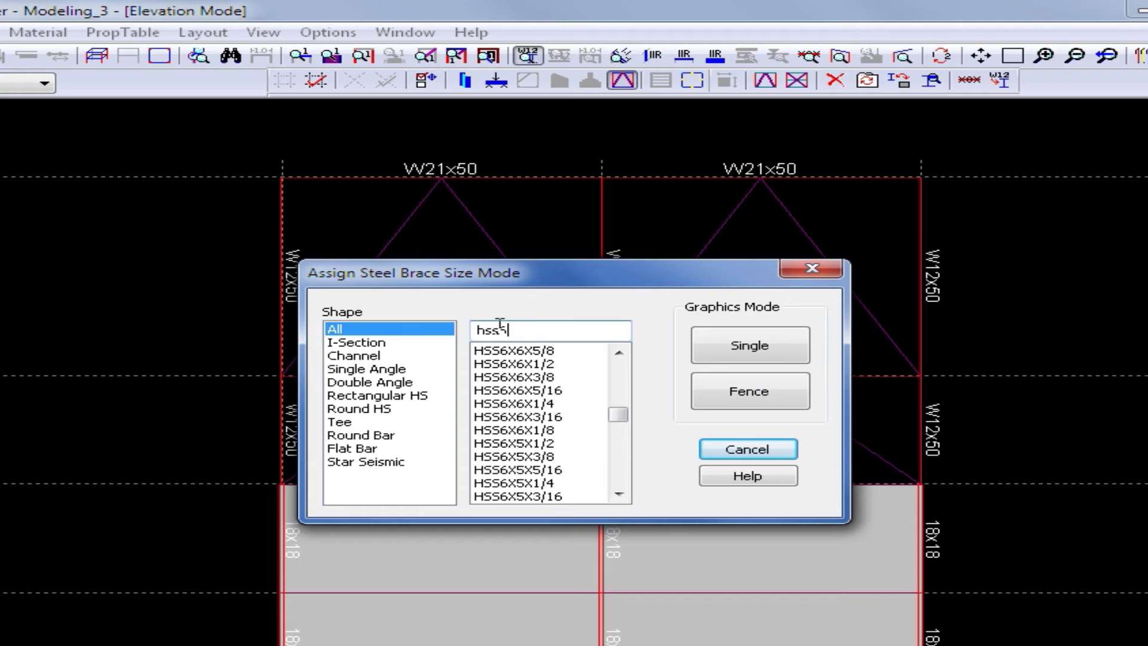
pyautogui.write('x6x1')
pyautogui.click(498, 394)
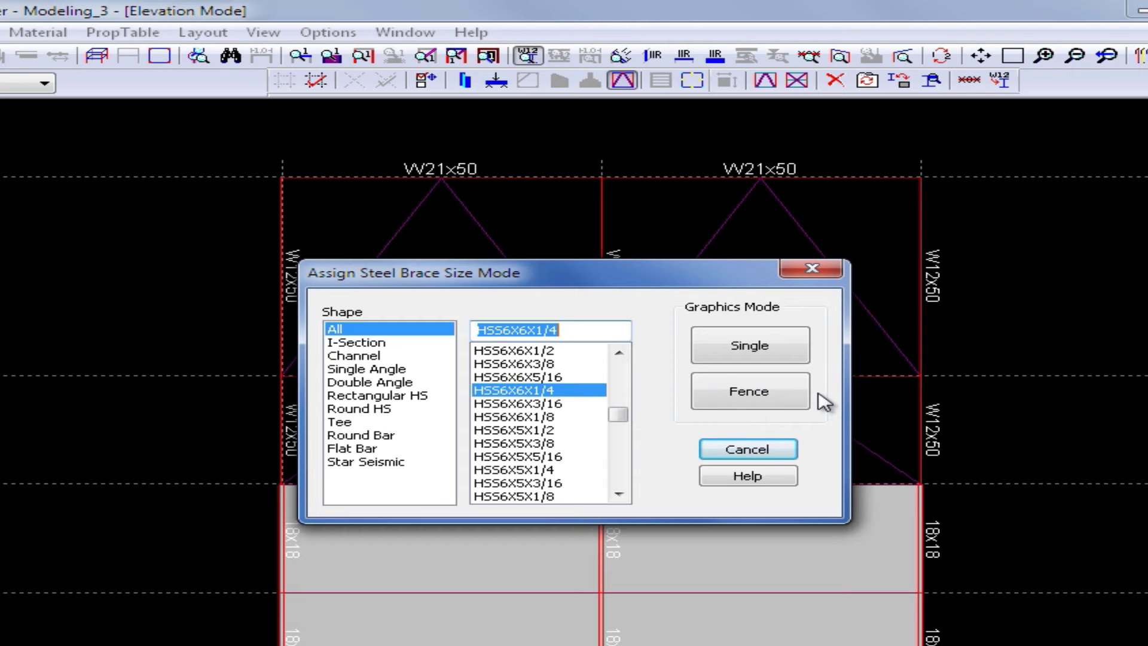
pyautogui.click(771, 393)
pyautogui.moveTo(940, 430); pyautogui.dragTo(255, 102)
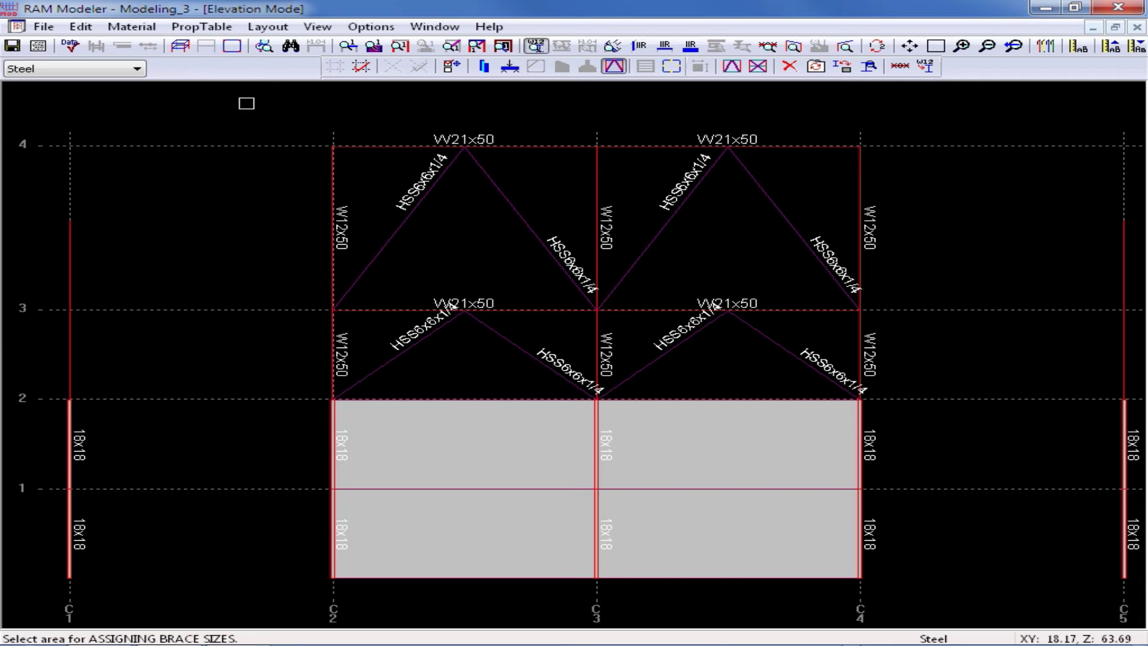
# Save the model with the new sizes, then open the material dropdown.
pyautogui.click(12, 45)
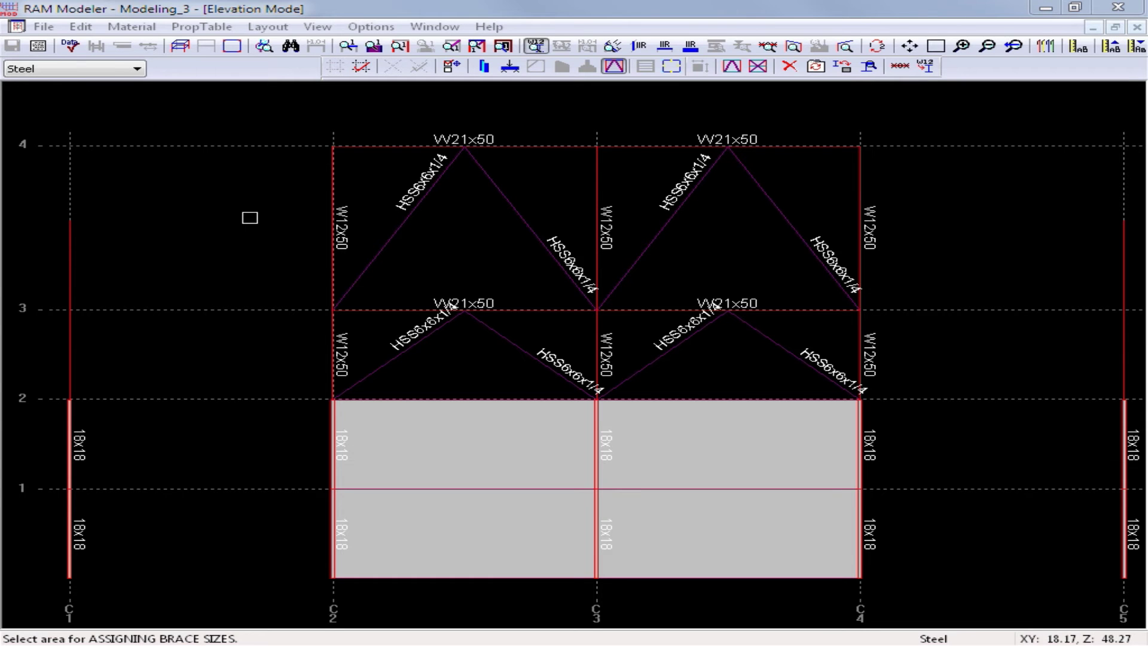
pyautogui.click(137, 68)
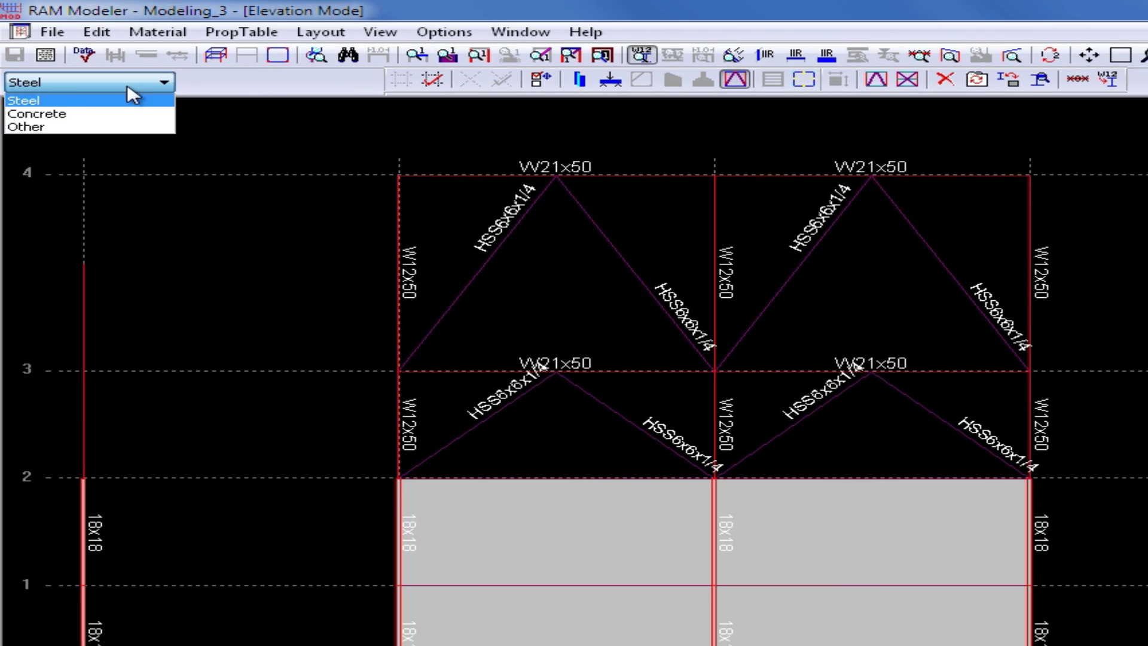
# Switch the working material to Concrete and start the Layout Wall tool.
pyautogui.click(27, 113)
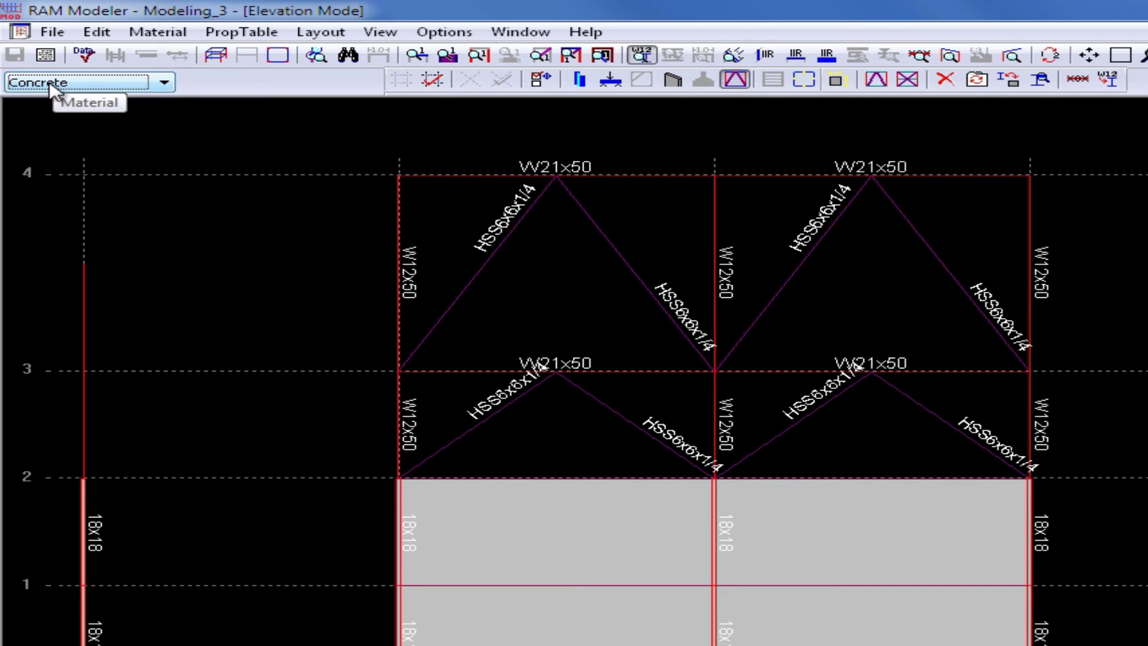
pyautogui.click(673, 80)
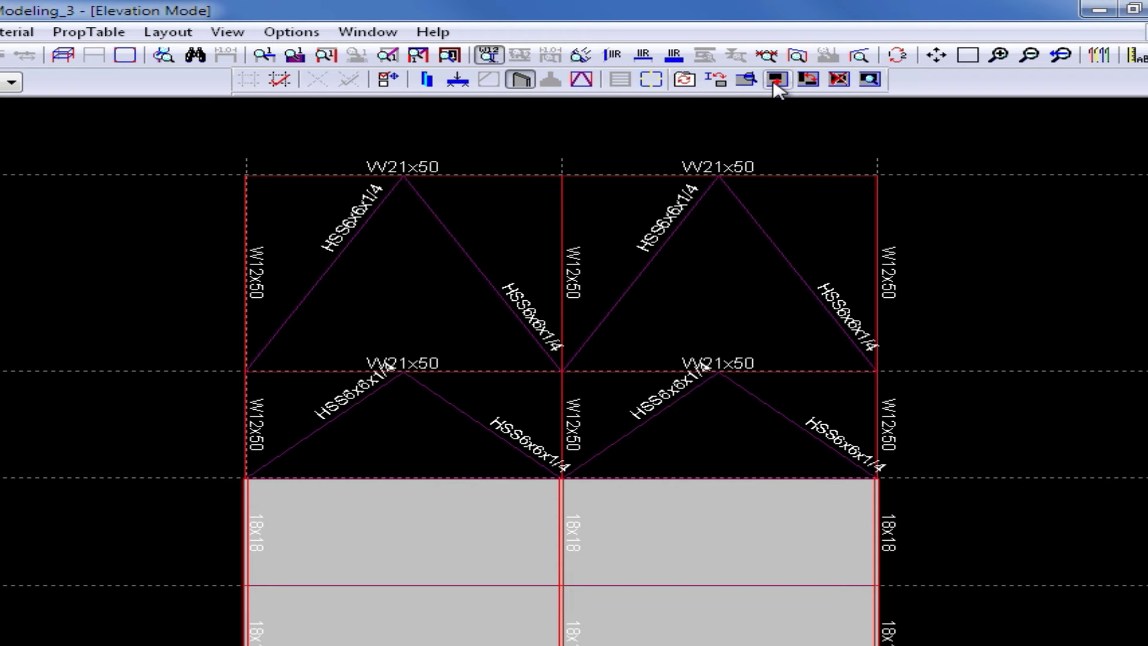
# Define a 4 ft high, 8 ft wide opening offset 9 ft and 4 ft from lower left, placed singly.
pyautogui.click(776, 80)
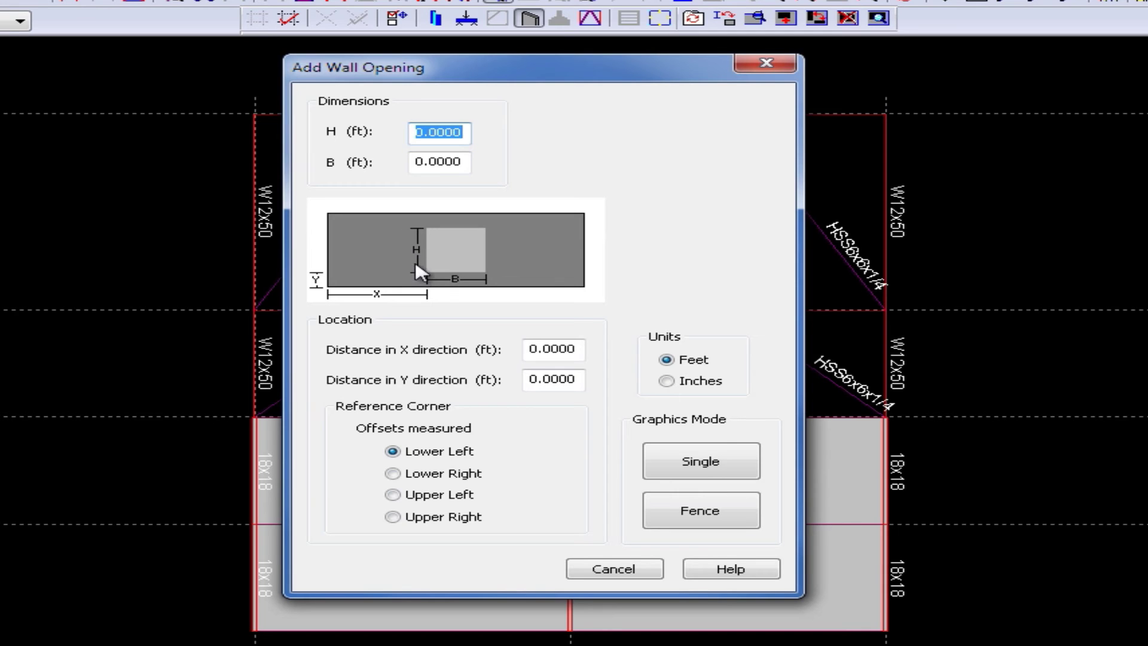
pyautogui.write('4')
pyautogui.moveTo(464, 163); pyautogui.dragTo(303, 154)
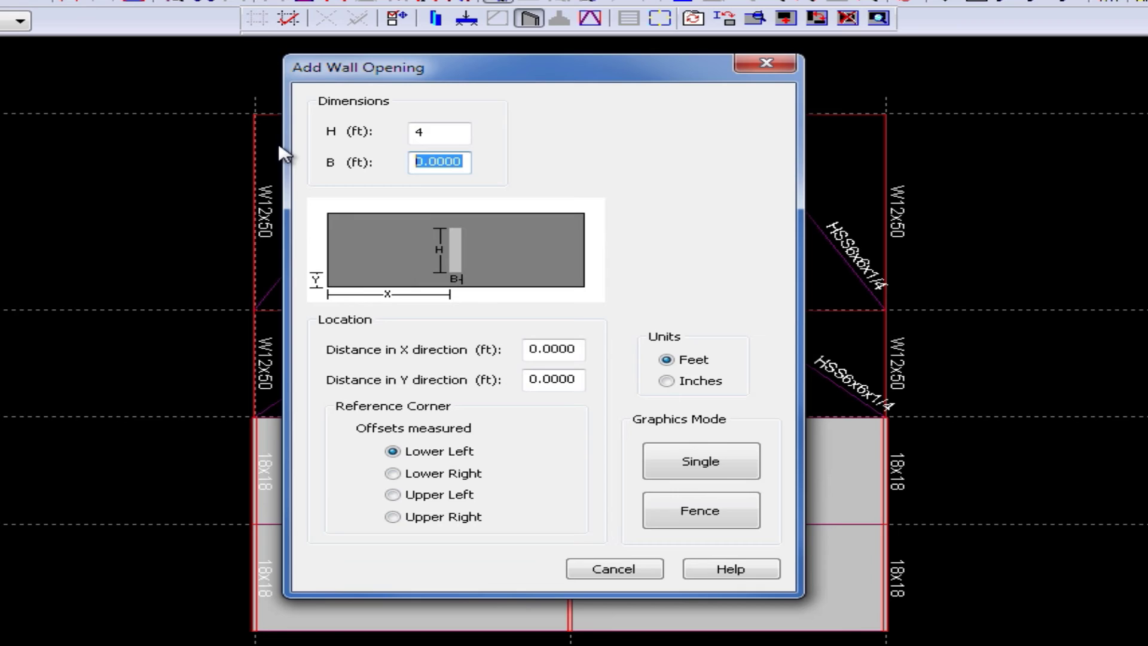
pyautogui.write('8')
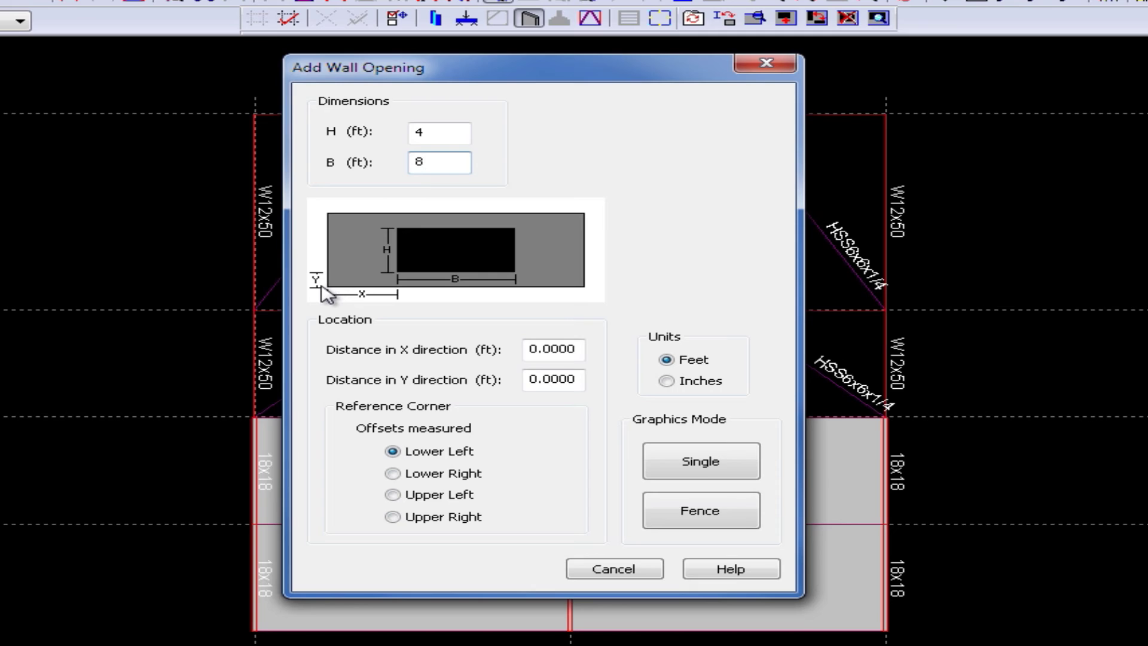
pyautogui.moveTo(582, 352); pyautogui.dragTo(494, 349)
pyautogui.write('9')
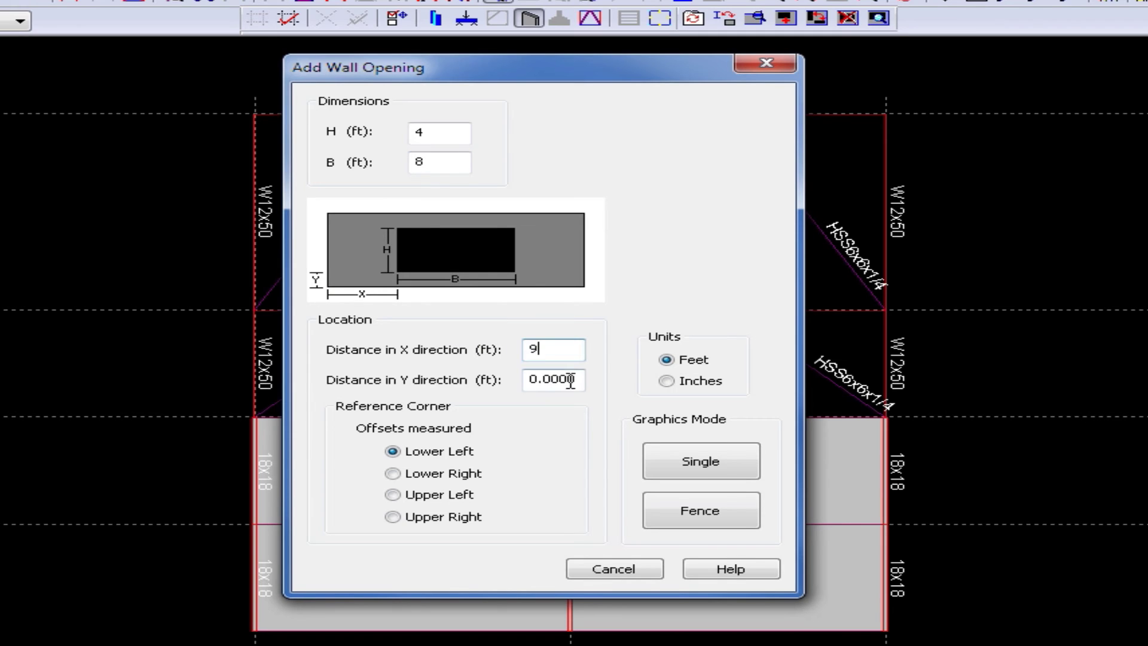
pyautogui.moveTo(571, 381); pyautogui.dragTo(476, 393)
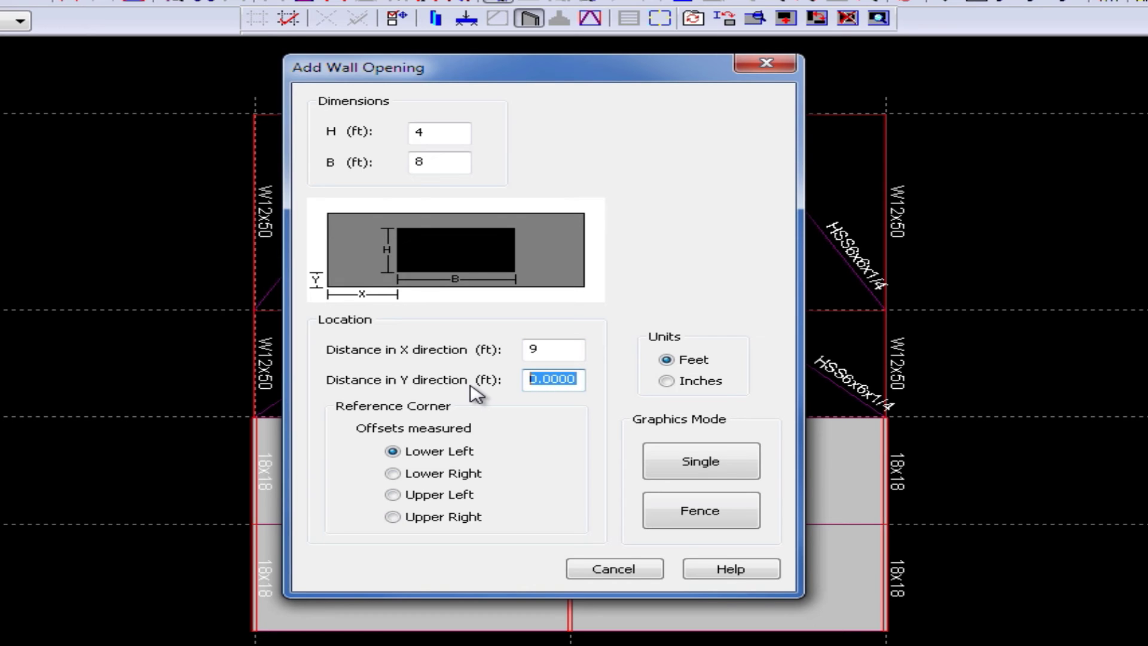
pyautogui.write('4')
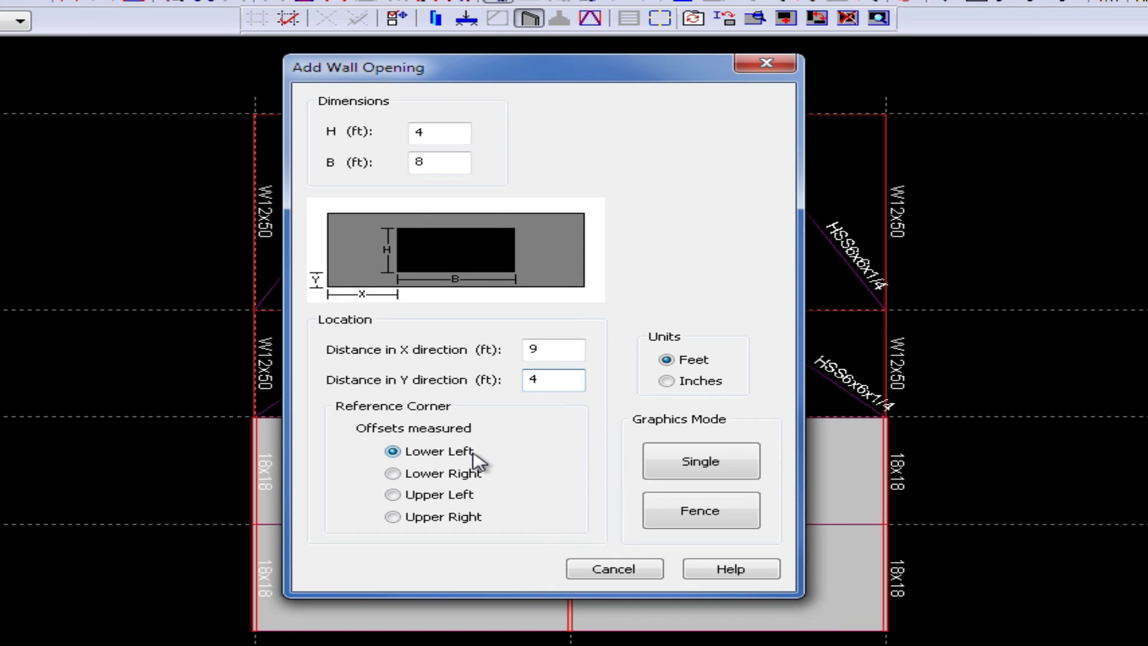
pyautogui.click(701, 466)
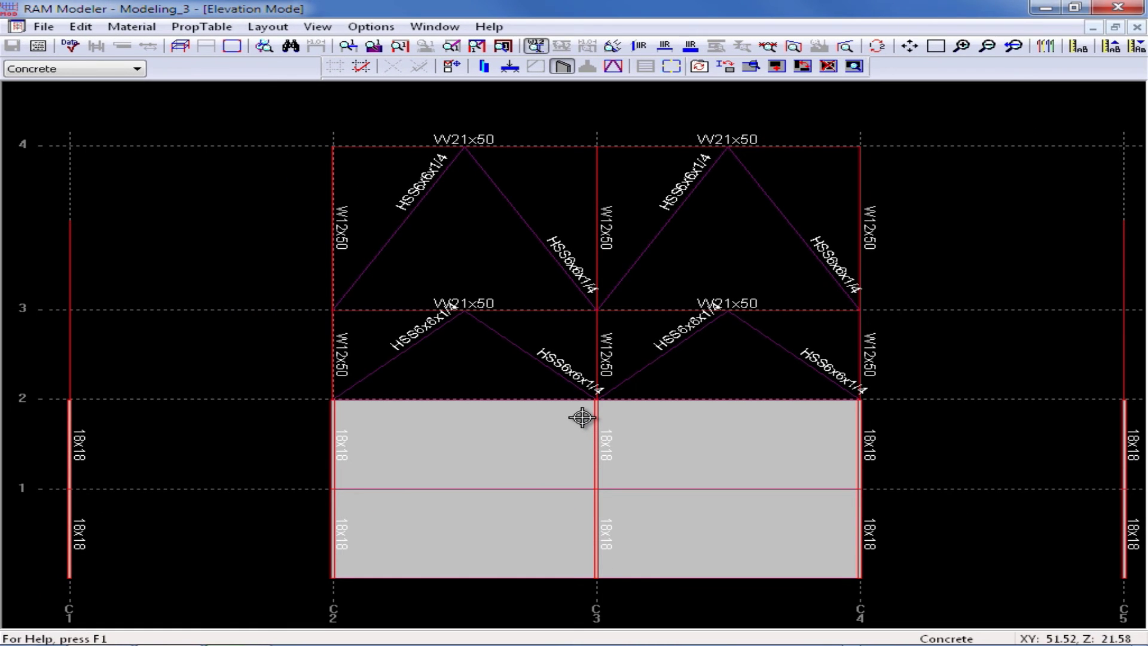
# Cut the 4x8 ft opening into the left and right concrete wall panels.
pyautogui.click(472, 442)
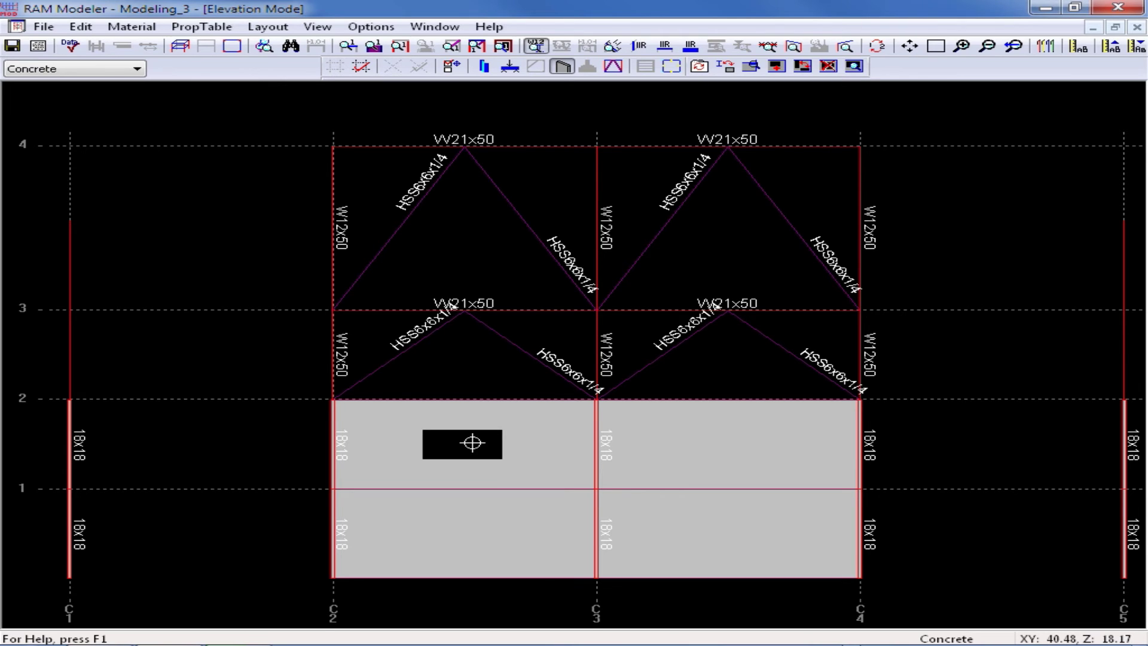
pyautogui.click(727, 457)
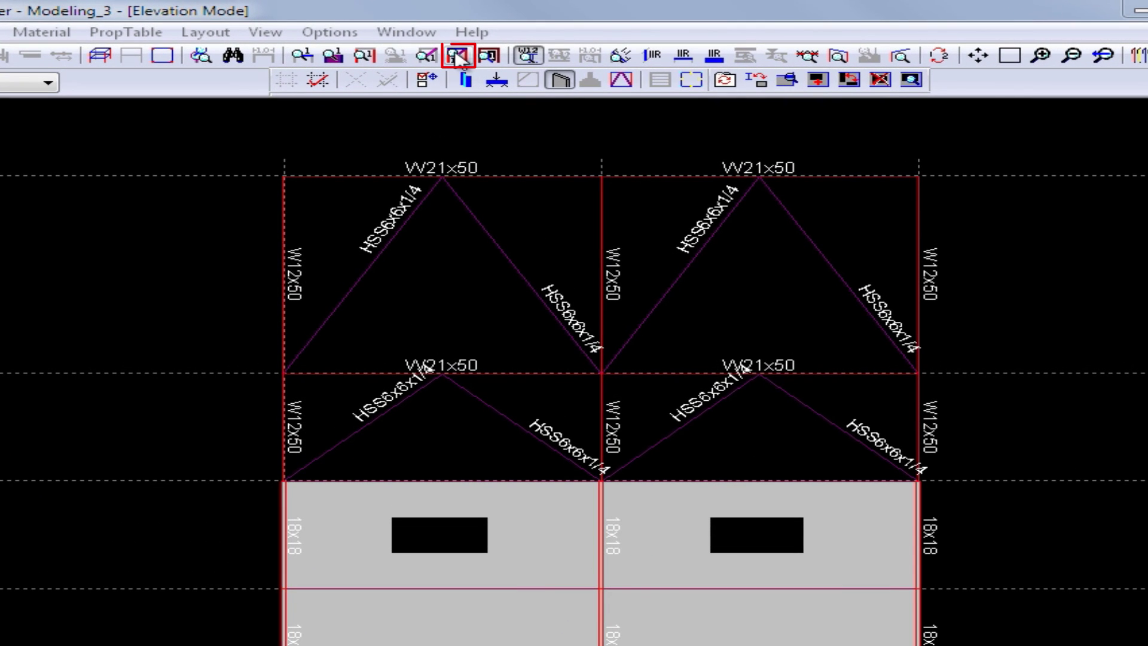
# Refocus the modeler and label members by lateral frame number instead of size.
pyautogui.click(473, 19)
pyautogui.click(459, 59)
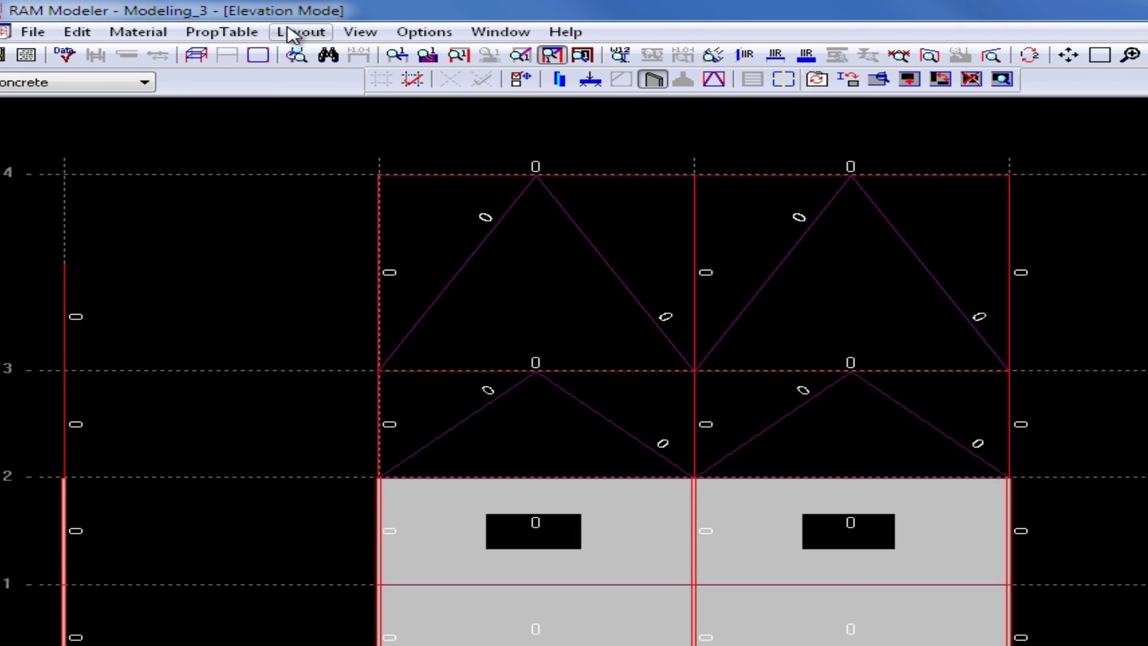
# Set up a lateral frame number 1 assignment for columns, beams, braces and walls.
pyautogui.click(288, 34)
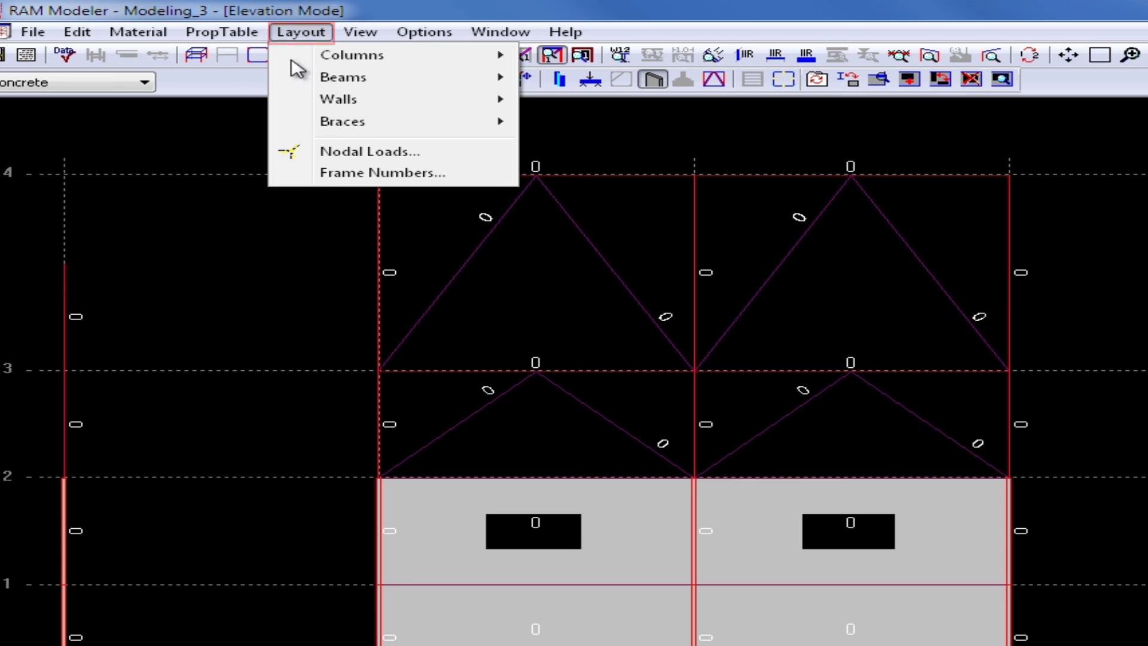
pyautogui.click(353, 172)
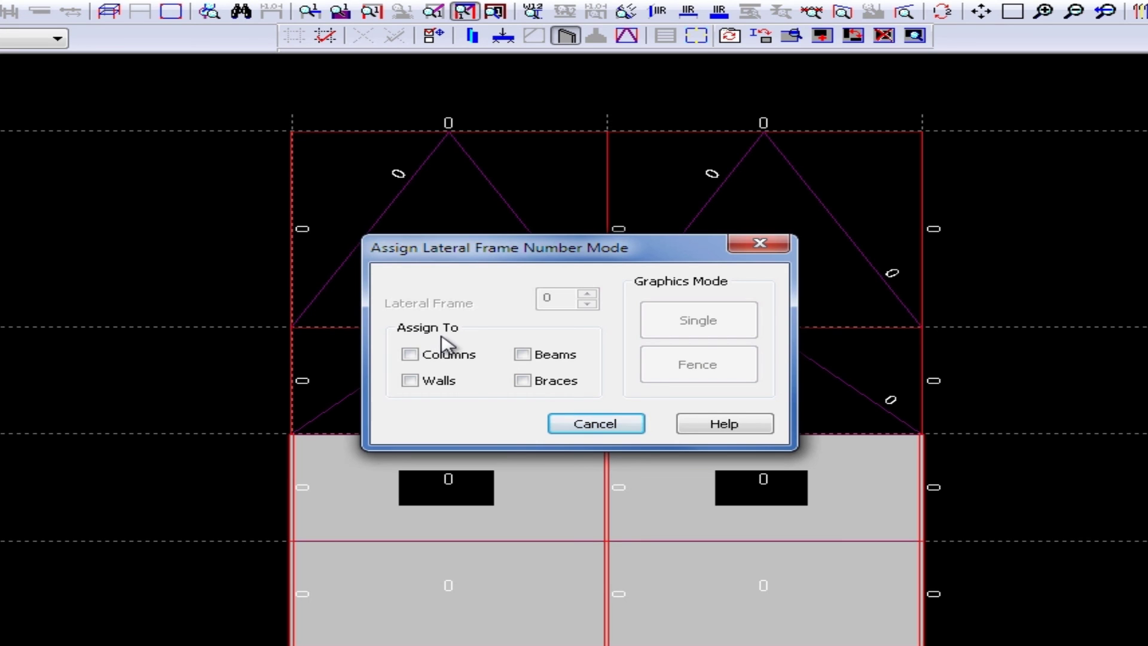
pyautogui.click(414, 356)
pyautogui.click(522, 355)
pyautogui.click(522, 381)
pyautogui.click(410, 380)
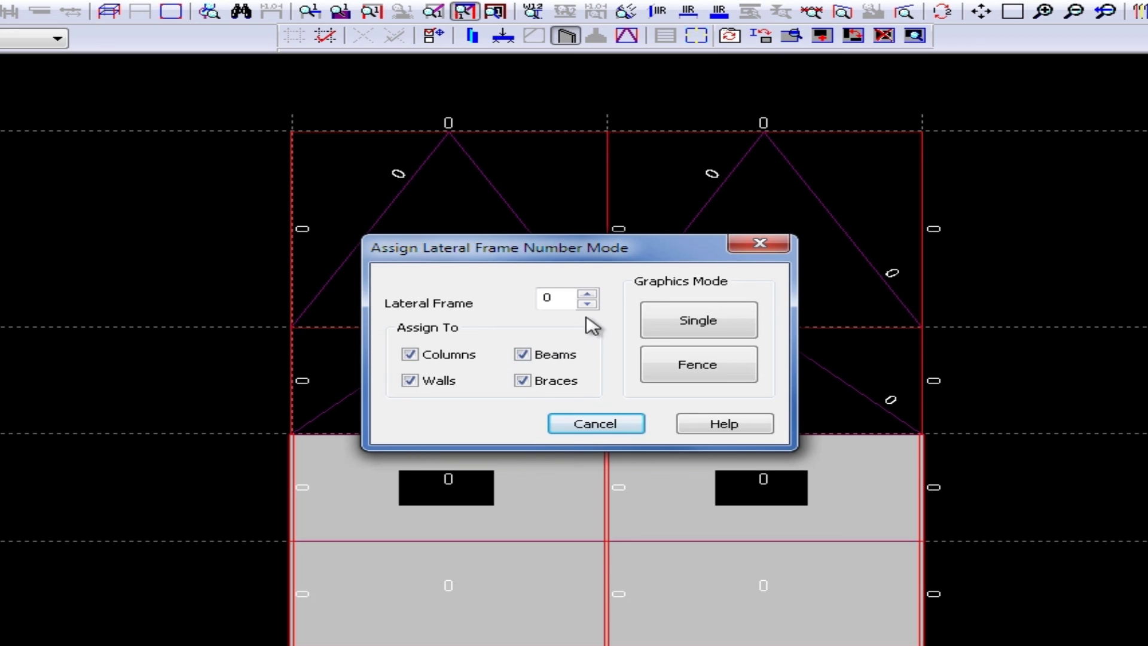
pyautogui.click(587, 294)
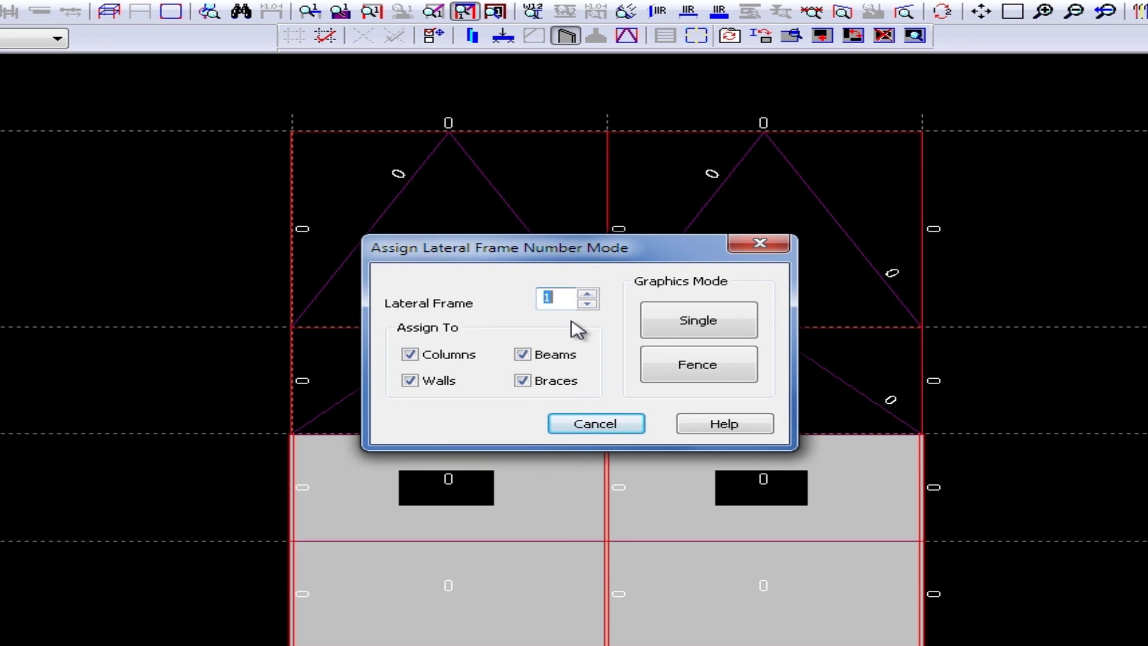
# Fence the whole braced frame to tag it as frame 1, then return to the Roof plan.
pyautogui.click(668, 374)
pyautogui.moveTo(236, 98); pyautogui.dragTo(811, 631)
pyautogui.moveTo(768, 564); pyautogui.dragTo(901, 593)
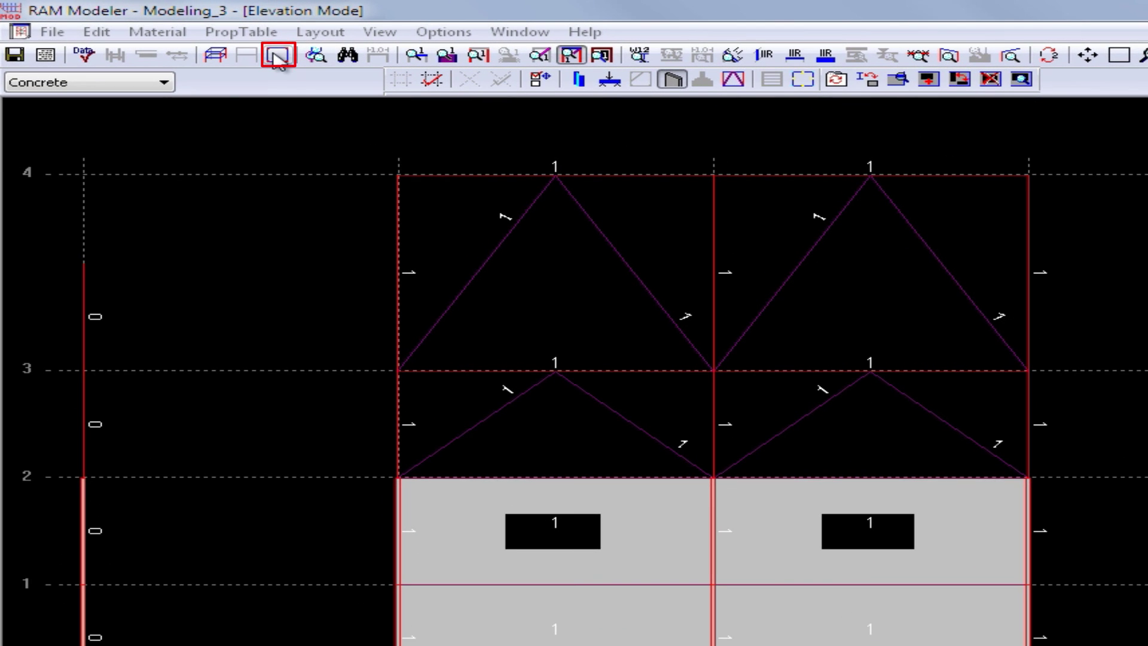
pyautogui.click(277, 56)
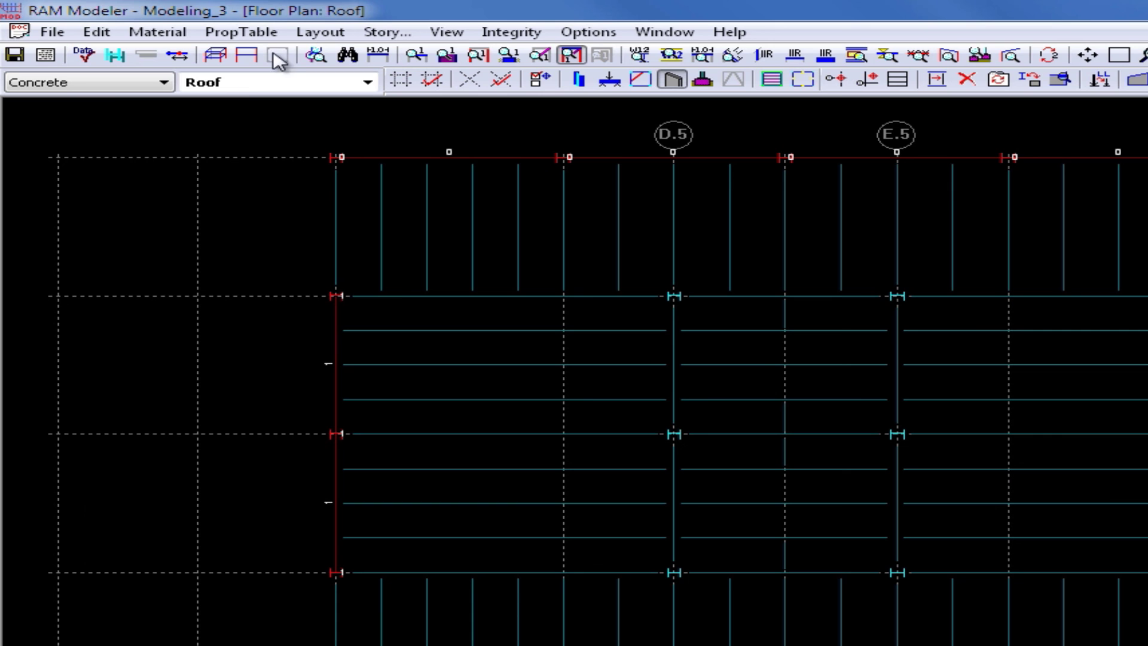